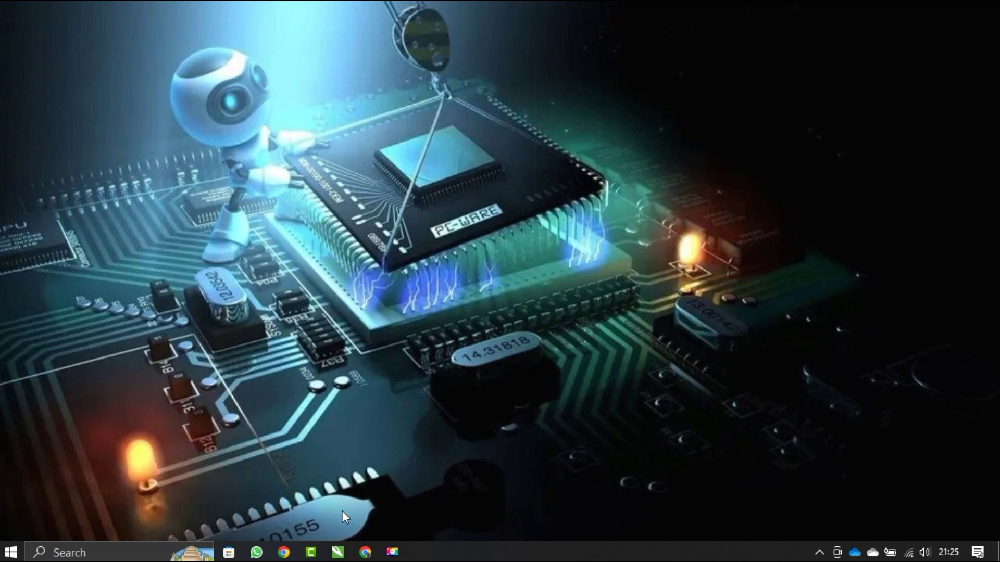
Switch to CorelDRAW X7 and create a new portrait A4 document, 210 × 297 mm, CMYK, 300 dpi.
{"action": "mouse_move", "coordinate": [339, 552]}
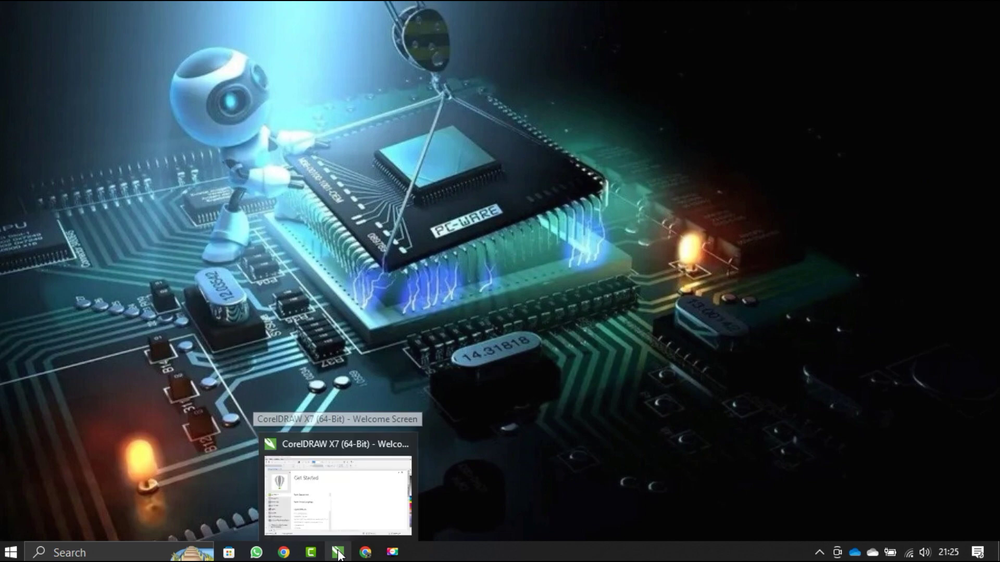
{"action": "left_click", "coordinate": [339, 553]}
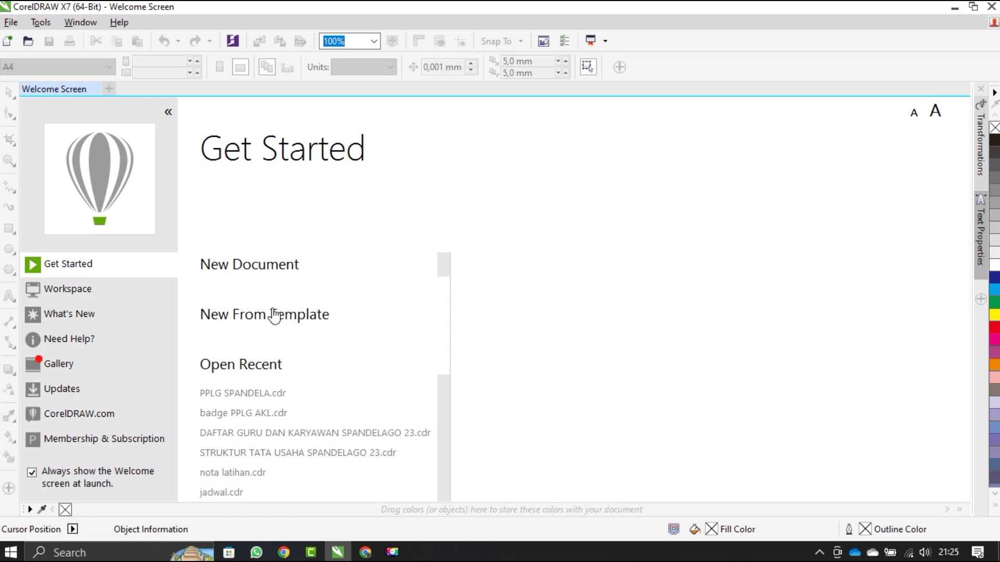
{"action": "left_click", "coordinate": [245, 265]}
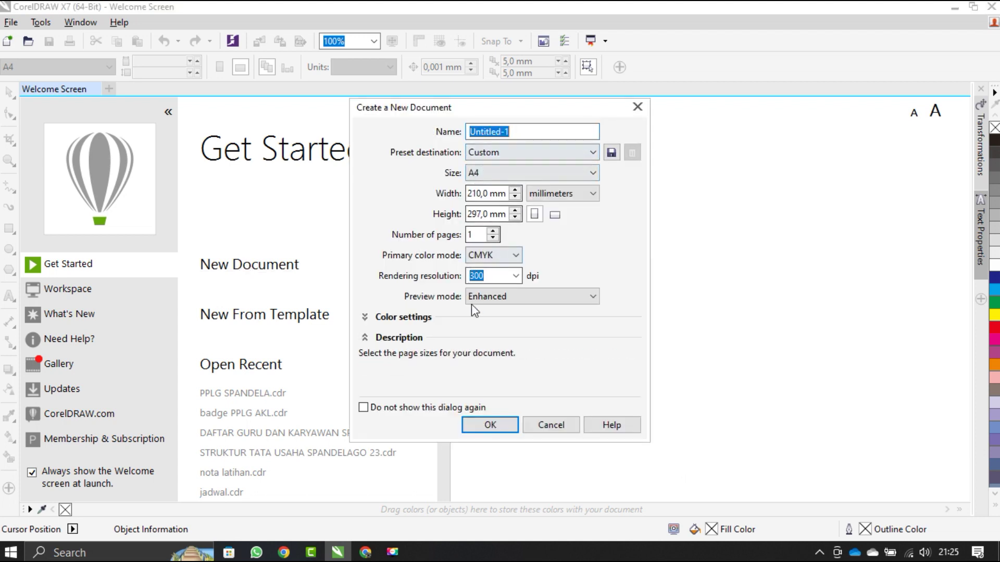
{"action": "left_click", "coordinate": [476, 431]}
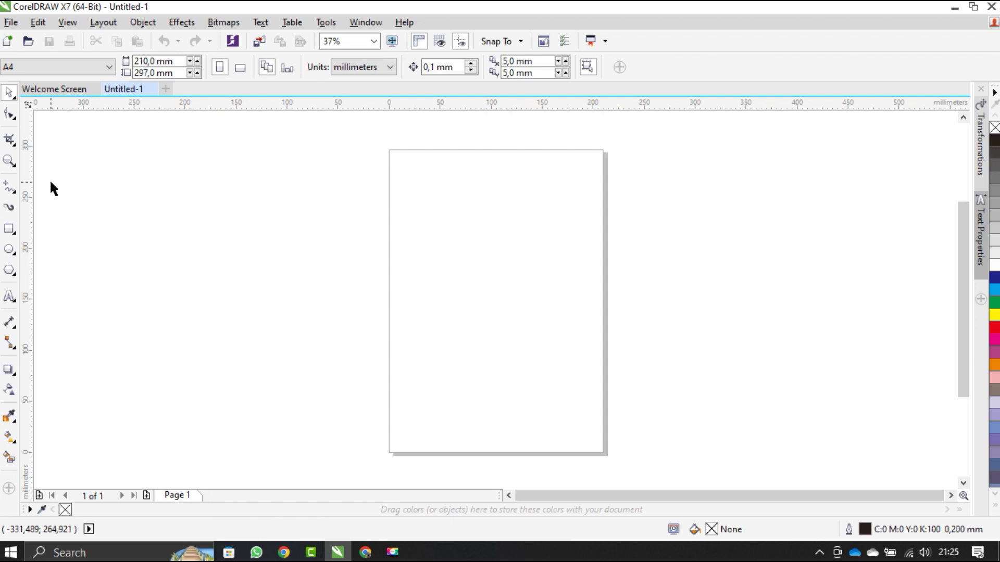
Draw a rectangle about 157 × 146 mm and a circle about 146 mm across overlapping the rectangle's lower-right corner.
{"action": "left_click", "coordinate": [9, 232]}
{"action": "left_click_drag", "start_coordinate": [331, 169], "coordinate": [490, 317]}
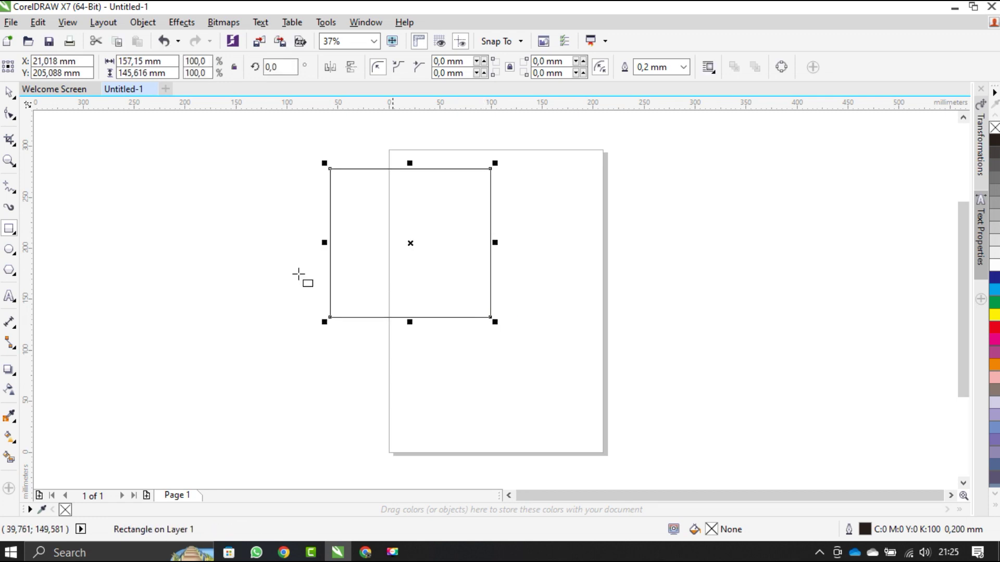
{"action": "left_click", "coordinate": [9, 250]}
{"action": "left_click_drag", "start_coordinate": [386, 254], "coordinate": [536, 391]}
{"action": "left_click", "coordinate": [9, 93]}
{"action": "left_click", "coordinate": [364, 197]}
{"action": "left_click_drag", "start_coordinate": [487, 363], "coordinate": [511, 351]}
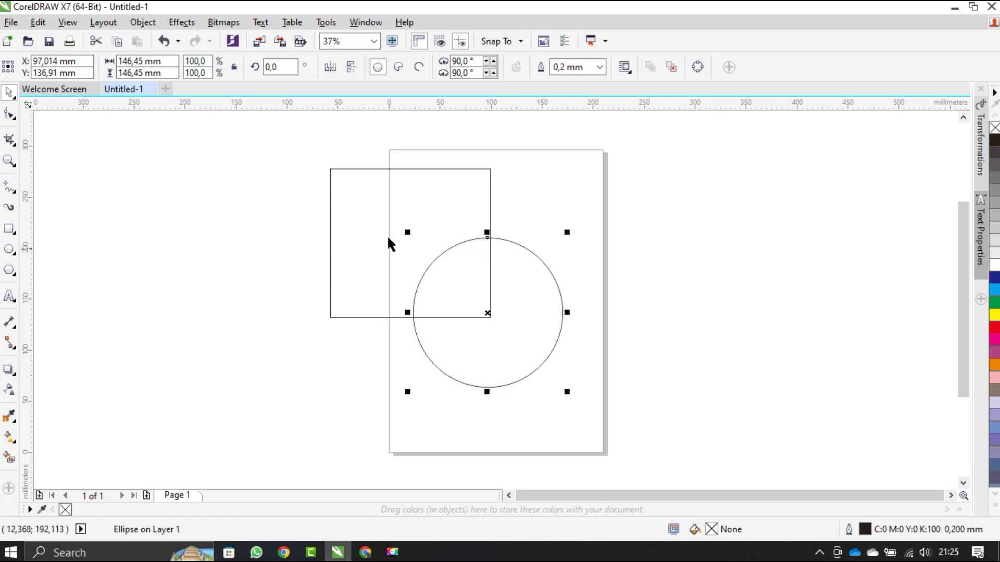
Fill the rectangle with yellow and the circle with red.
{"action": "left_click", "coordinate": [382, 226]}
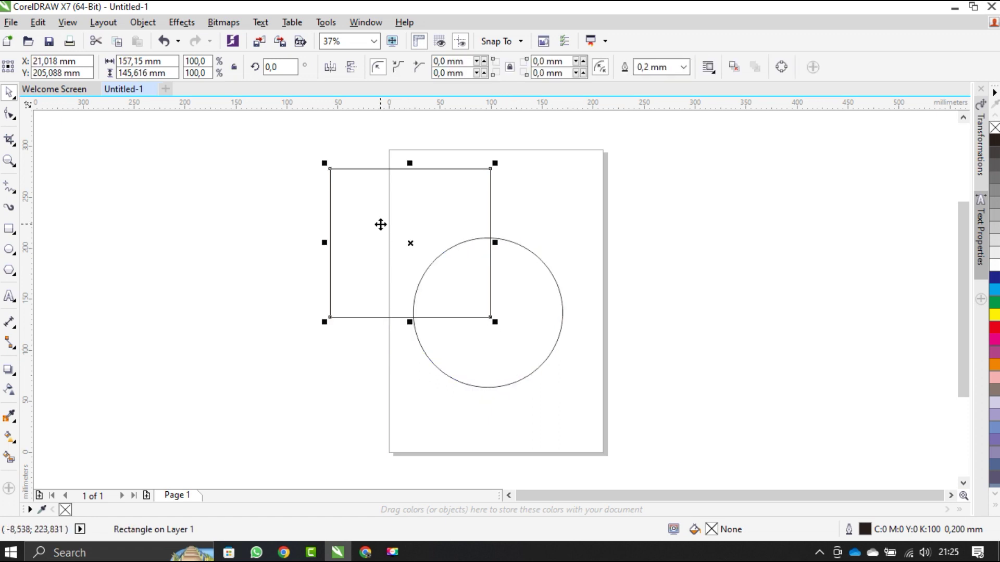
{"action": "left_click", "coordinate": [995, 315]}
{"action": "left_click", "coordinate": [523, 291]}
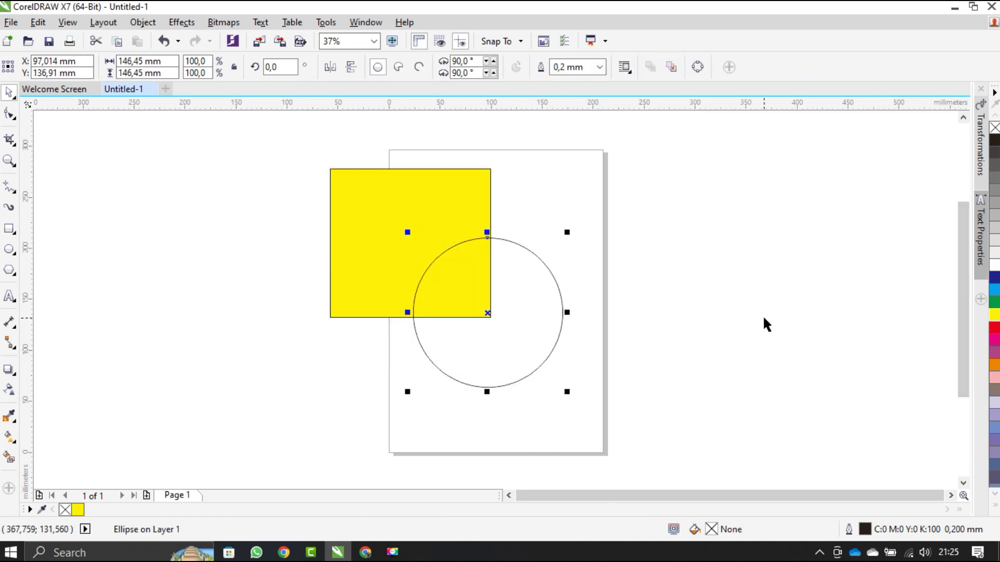
{"action": "left_click", "coordinate": [994, 329]}
{"action": "left_click", "coordinate": [737, 283]}
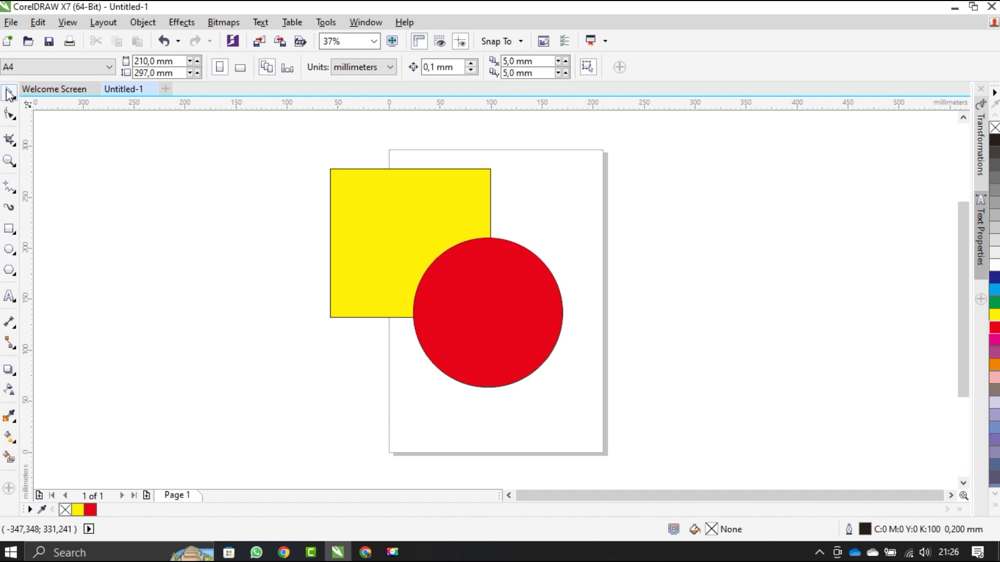
Weld the rectangle and circle into one shape and shift it to about X 47 mm, Y 174 mm.
{"action": "left_click_drag", "start_coordinate": [327, 183], "coordinate": [580, 409]}
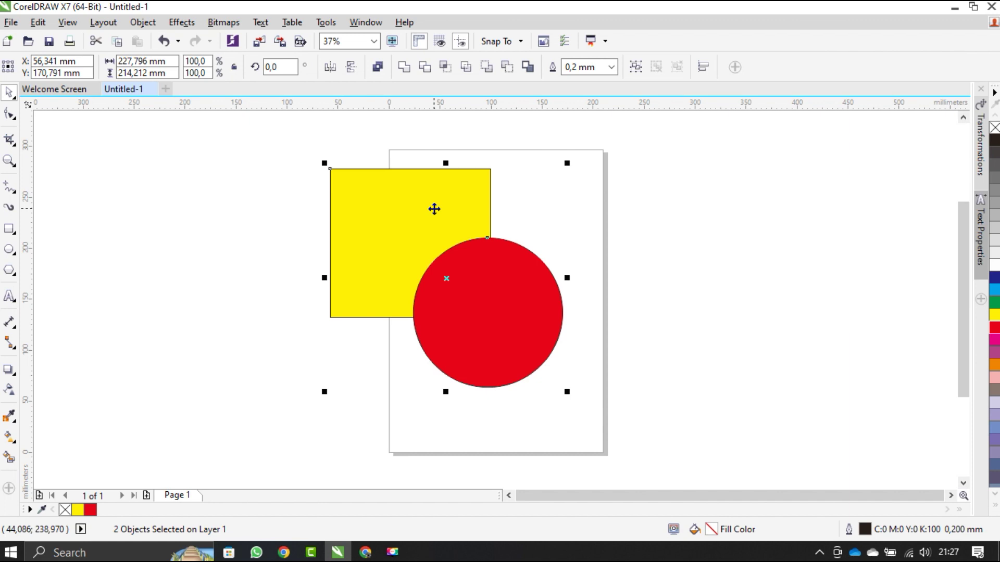
{"action": "left_click", "coordinate": [404, 67]}
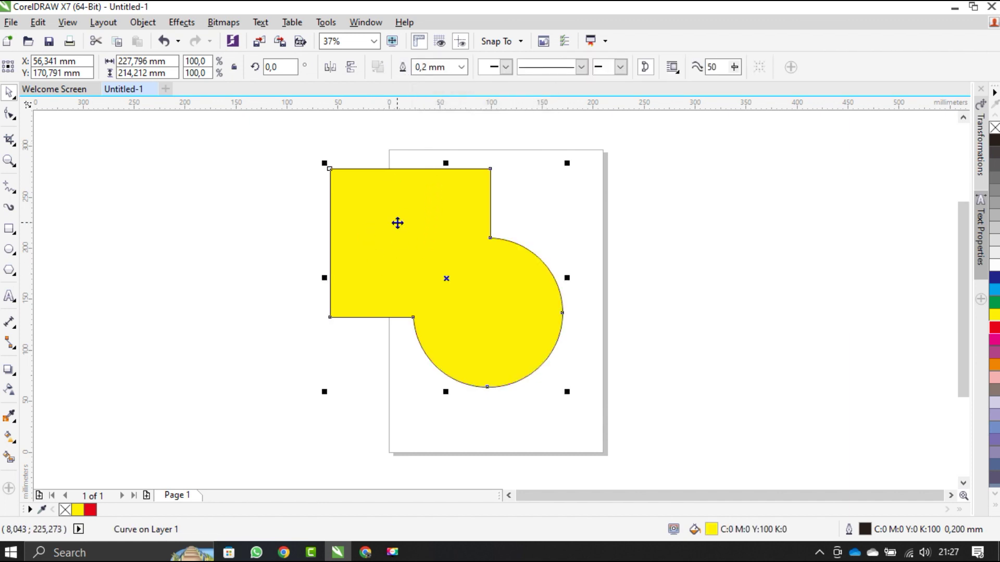
{"action": "left_click", "coordinate": [177, 227]}
{"action": "left_click", "coordinate": [410, 232]}
{"action": "mouse_move", "coordinate": [410, 232]}
{"action": "left_mouse_down"}
{"action": "mouse_move", "coordinate": [540, 226]}
{"action": "mouse_move", "coordinate": [394, 223]}
{"action": "left_mouse_up"}
{"action": "left_click", "coordinate": [680, 264]}
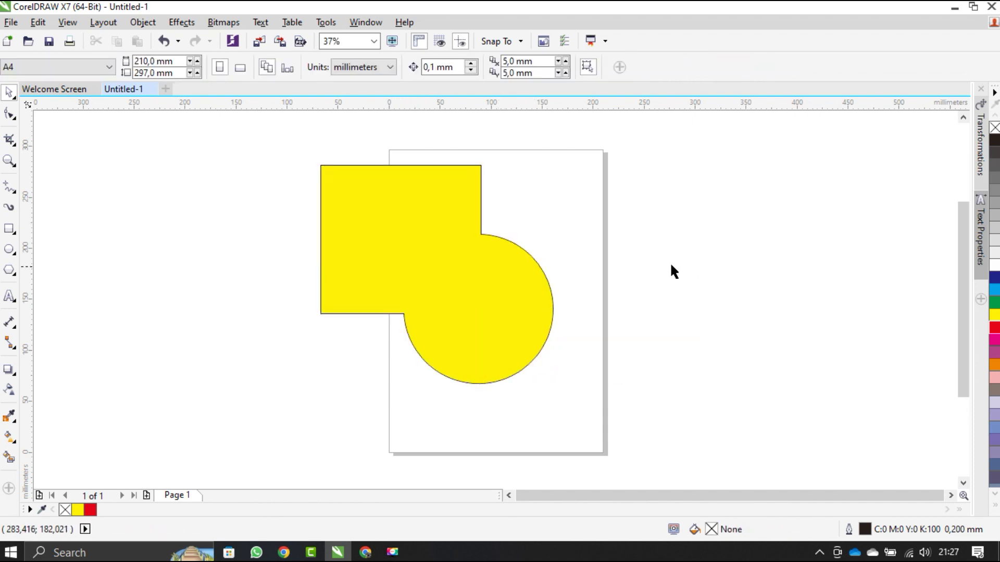
Move the welded shape further onto the page, to about X 125 mm, Y 175 mm.
{"action": "left_click", "coordinate": [417, 257]}
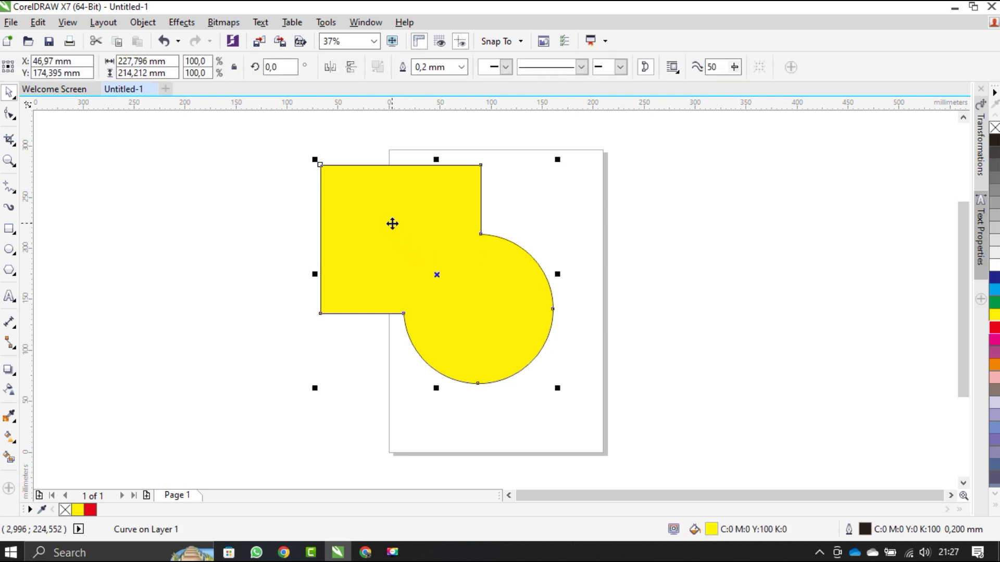
{"action": "left_click_drag", "start_coordinate": [390, 217], "coordinate": [470, 217]}
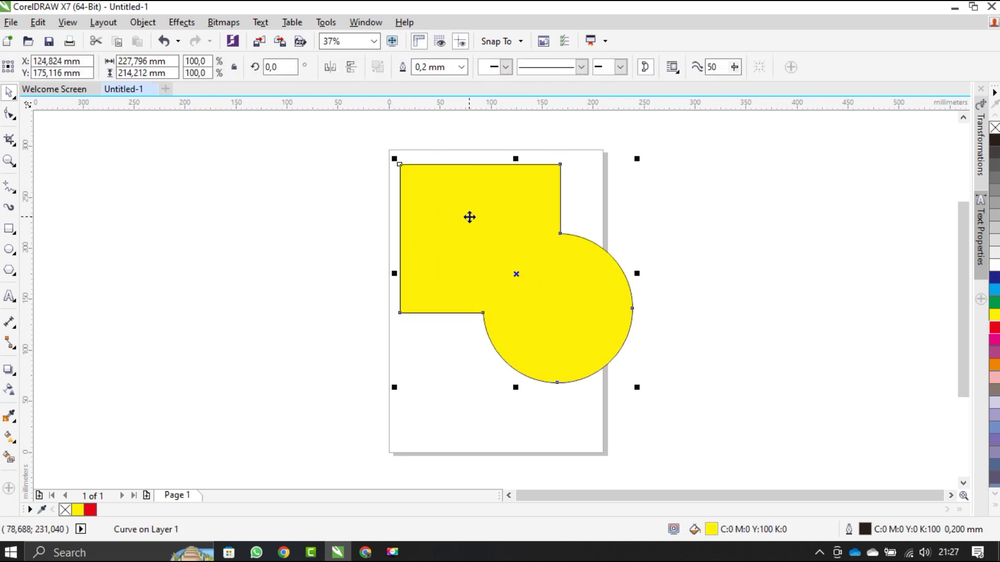
{"action": "left_click", "coordinate": [363, 217]}
{"action": "left_click", "coordinate": [507, 227]}
{"action": "left_click", "coordinate": [284, 217]}
{"action": "left_click", "coordinate": [494, 230]}
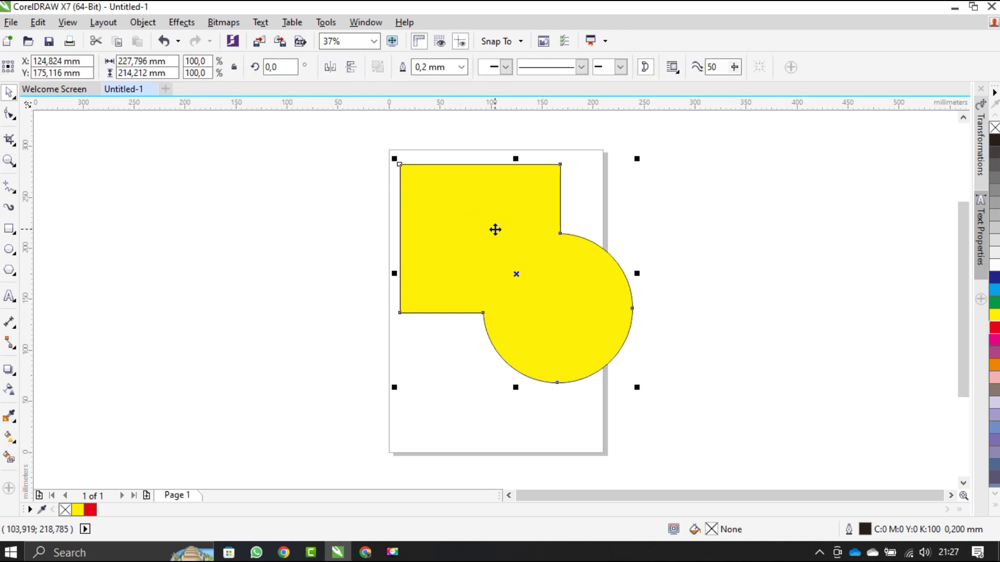
{"action": "left_click", "coordinate": [370, 199]}
{"action": "left_click", "coordinate": [478, 215]}
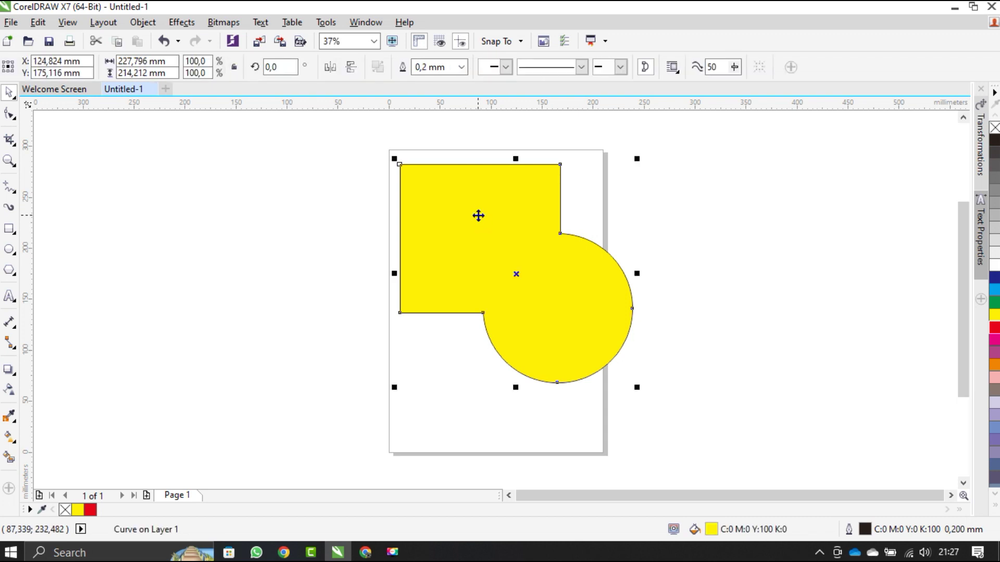
Undo the moves, the weld and the circle's fill, and fill the circle with red again.
{"action": "key", "text": "ctrl+z"}
{"action": "key", "text": "ctrl+z"}
{"action": "key", "text": "ctrl+z"}
{"action": "key", "text": "ctrl+z"}
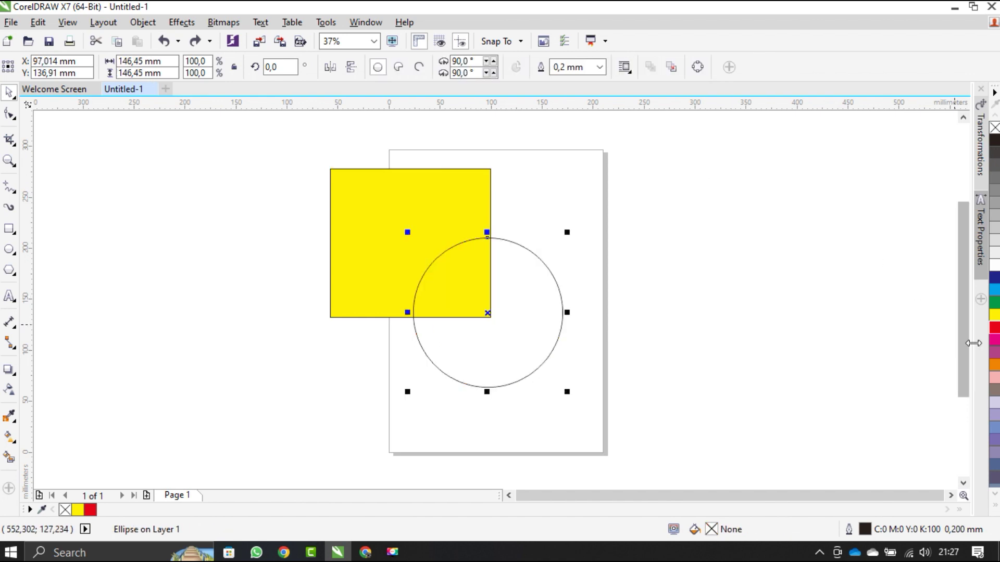
{"action": "left_click", "coordinate": [995, 327]}
{"action": "left_click", "coordinate": [727, 273]}
Trim the red circle with the yellow rectangle, selecting the rectangle first and the circle second.
{"action": "left_click_drag", "start_coordinate": [306, 147], "coordinate": [621, 401]}
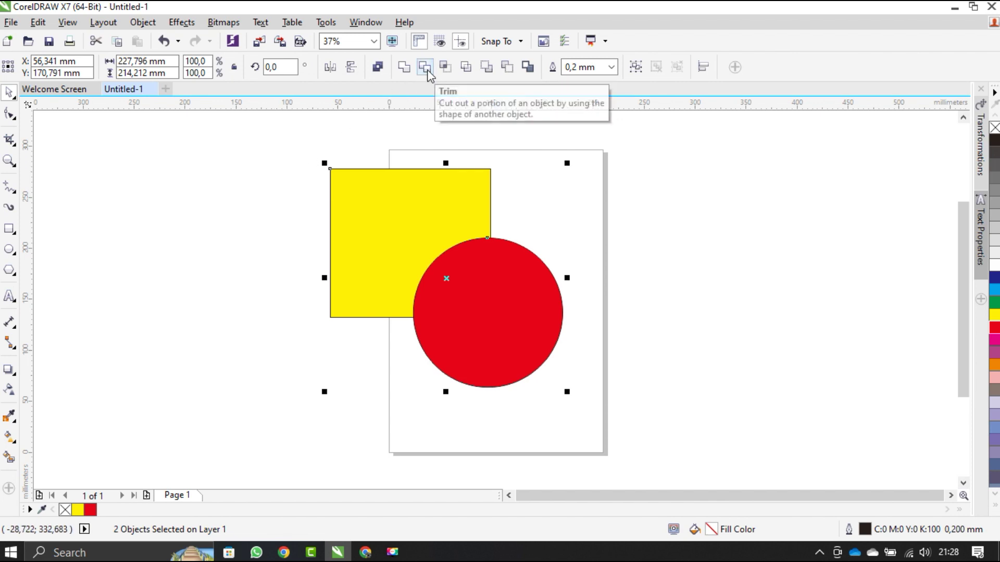
{"action": "left_click", "coordinate": [277, 177]}
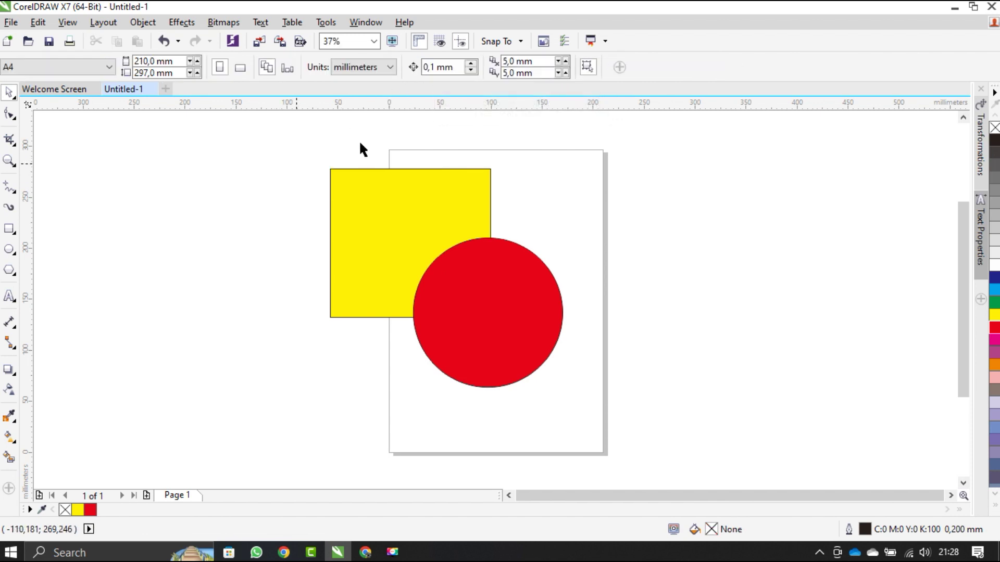
{"action": "left_click", "coordinate": [368, 192]}
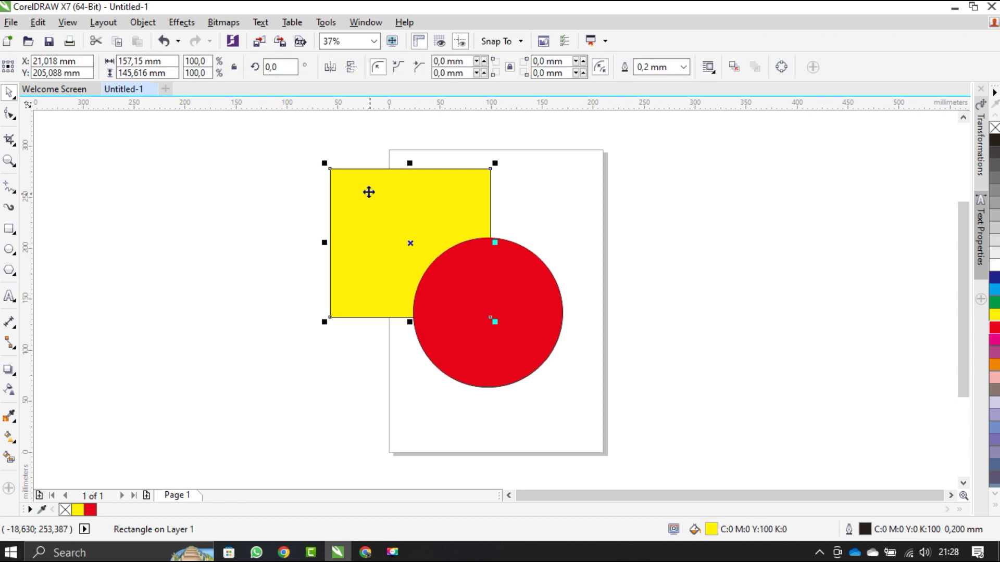
{"action": "left_click", "coordinate": [535, 295], "text": "shift"}
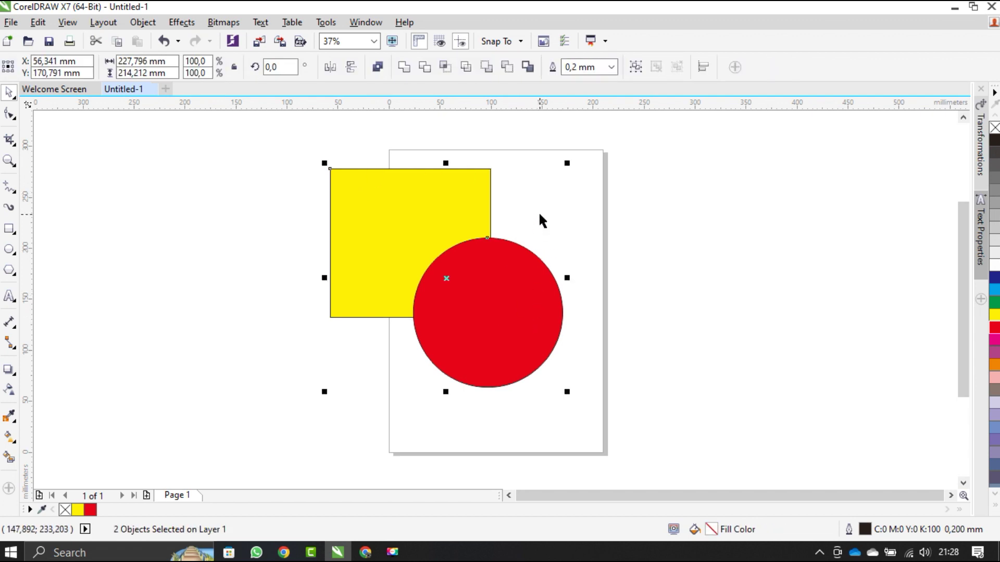
{"action": "left_click", "coordinate": [425, 73]}
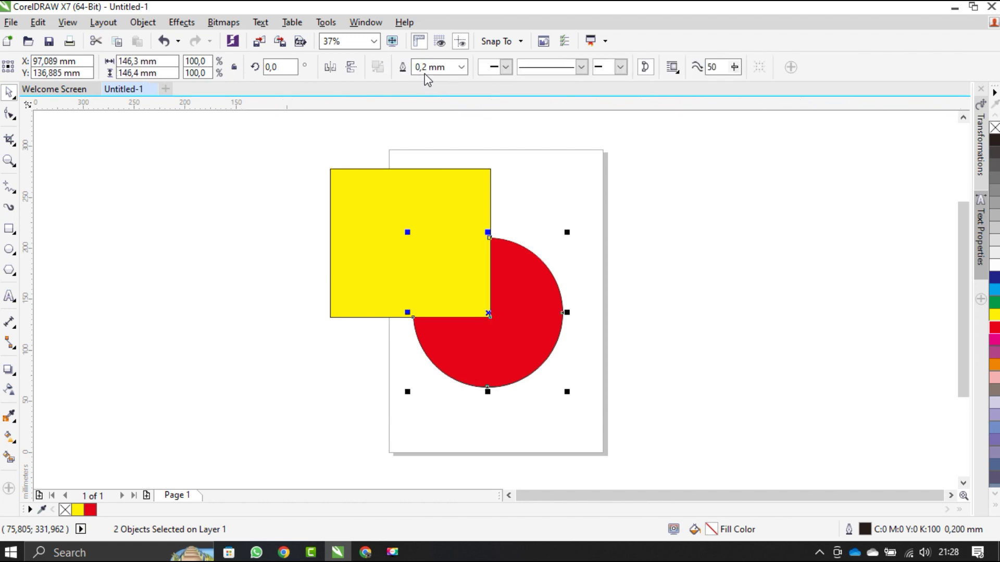
Move the yellow rectangle off the page to about X -111 mm, Y 227 mm, and shift the trimmed circle up and to the right.
{"action": "left_click", "coordinate": [308, 223]}
{"action": "left_click_drag", "start_coordinate": [412, 222], "coordinate": [281, 199]}
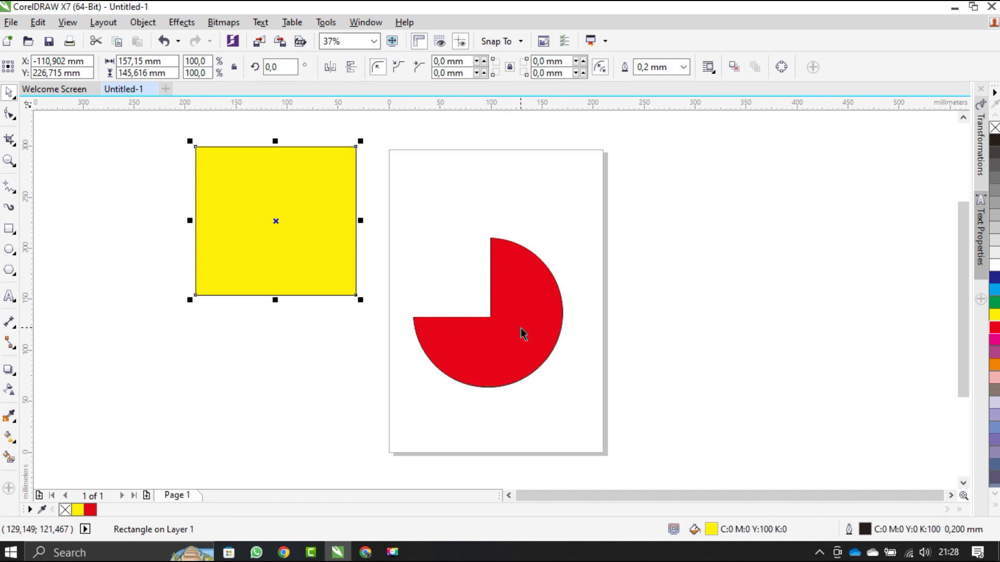
{"action": "left_click", "coordinate": [526, 302]}
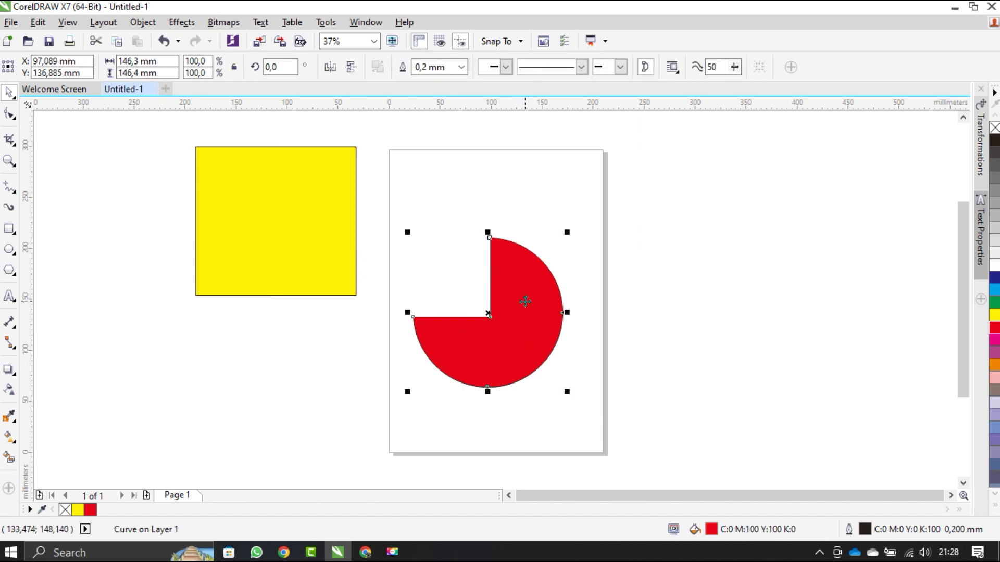
{"action": "left_click_drag", "start_coordinate": [525, 295], "coordinate": [558, 251]}
{"action": "left_click", "coordinate": [317, 200]}
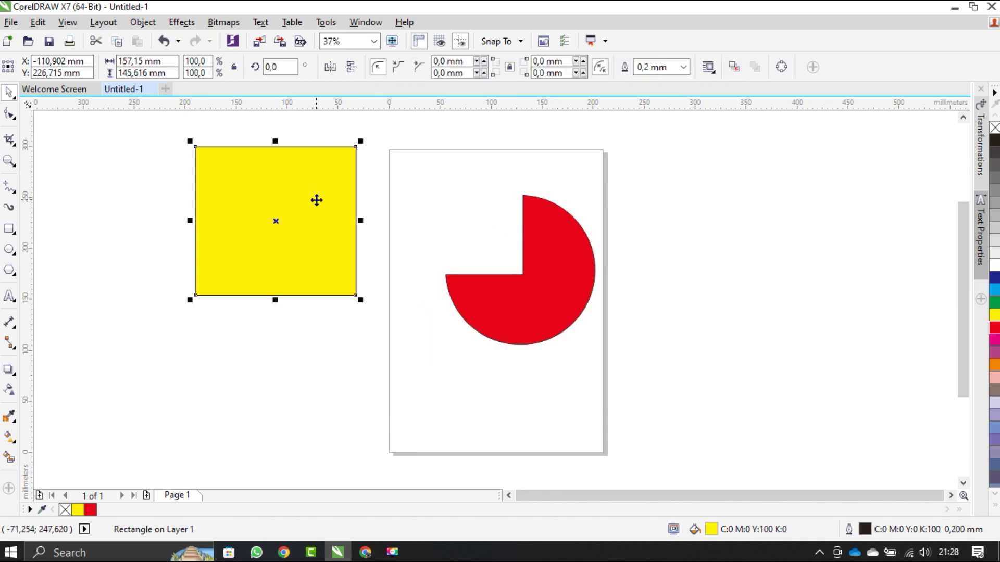
Undo both moves and the trim of the red circle.
{"action": "key", "text": "ctrl+z"}
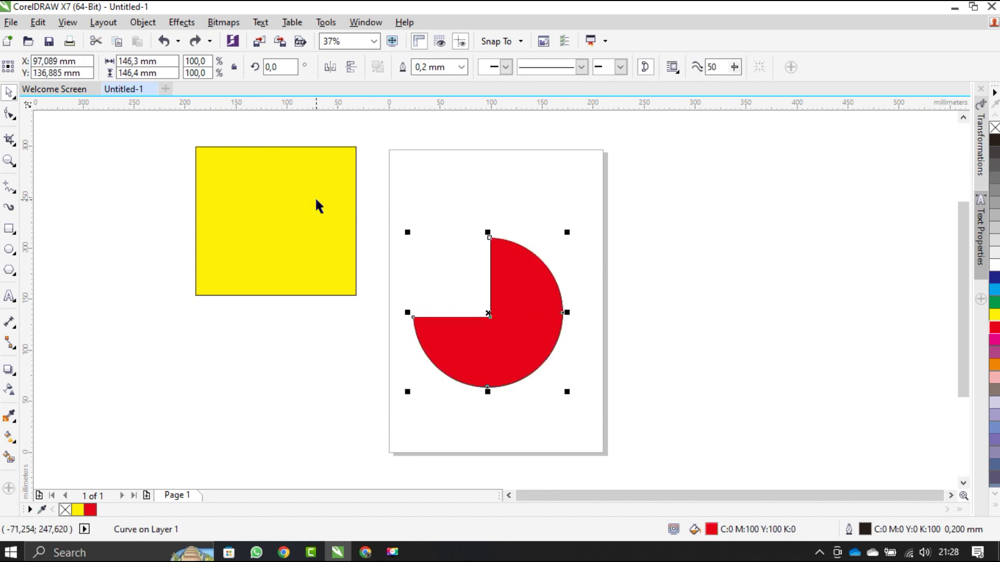
{"action": "key", "text": "ctrl+z"}
{"action": "key", "text": "ctrl+z"}
{"action": "left_click", "coordinate": [316, 200]}
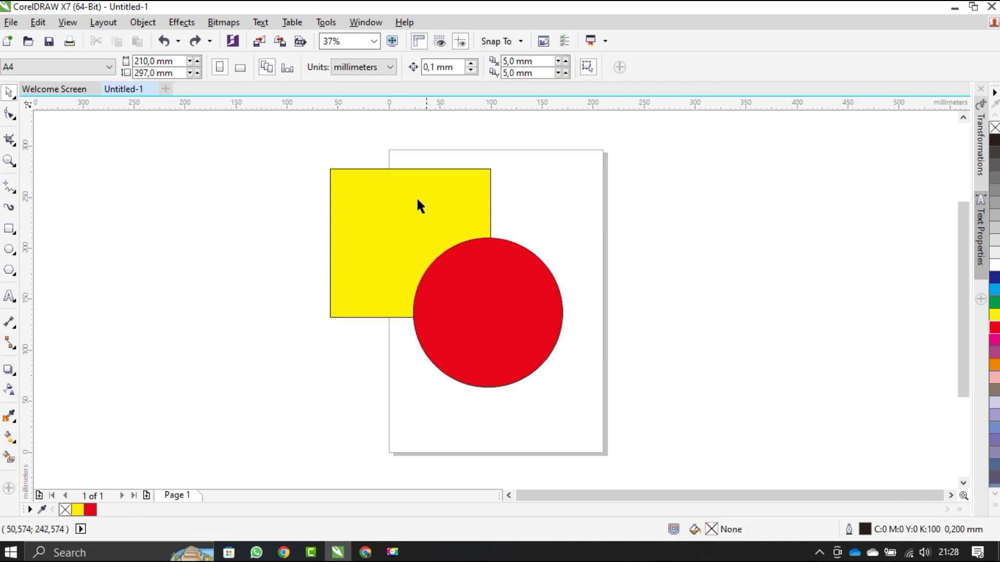
Trim the yellow rectangle with the red circle and move the circle away to about X 233 mm, Y 144 mm.
{"action": "left_click", "coordinate": [528, 310]}
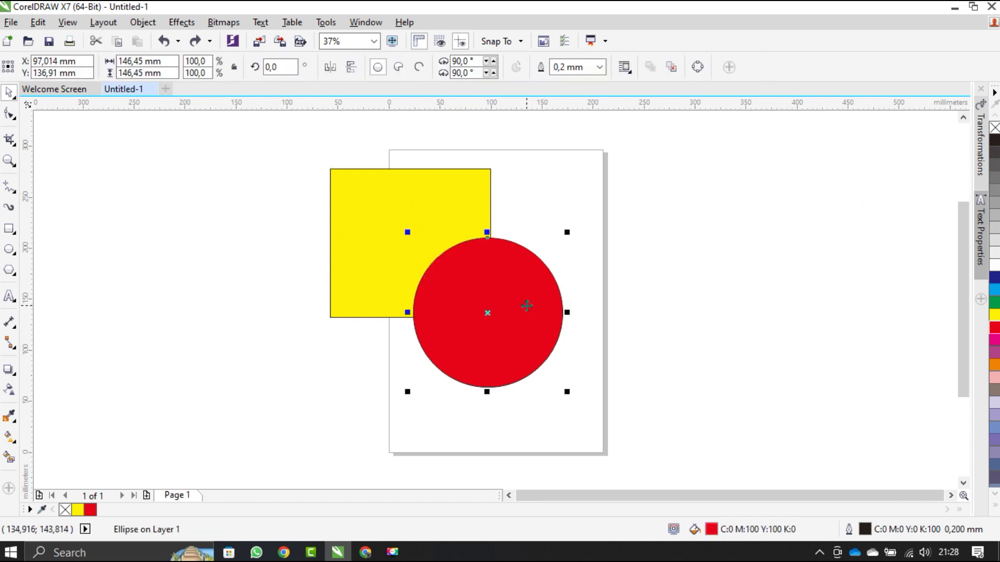
{"action": "left_click", "coordinate": [356, 200], "text": "shift"}
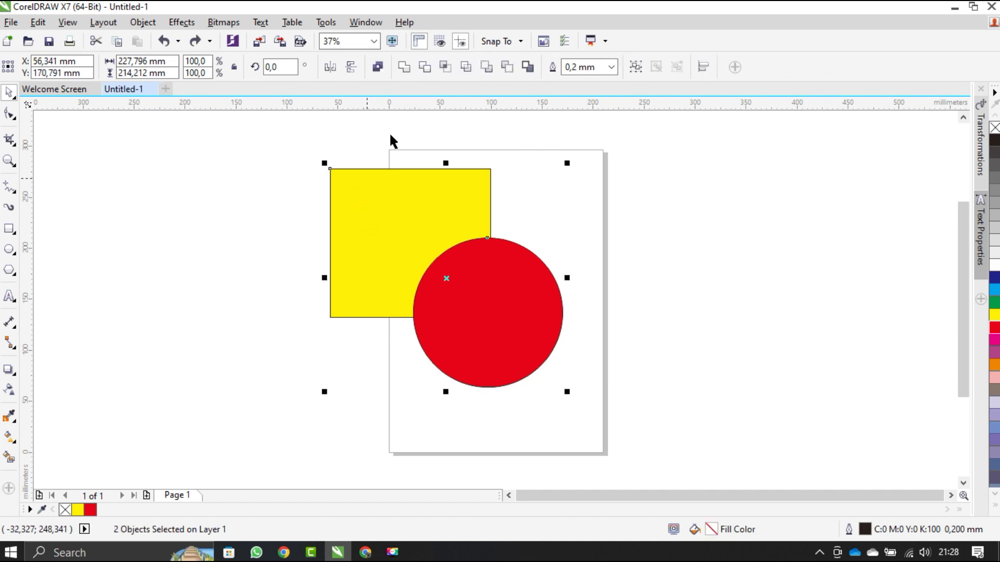
{"action": "left_click", "coordinate": [425, 68]}
{"action": "left_click", "coordinate": [555, 255]}
{"action": "left_click_drag", "start_coordinate": [505, 305], "coordinate": [636, 286]}
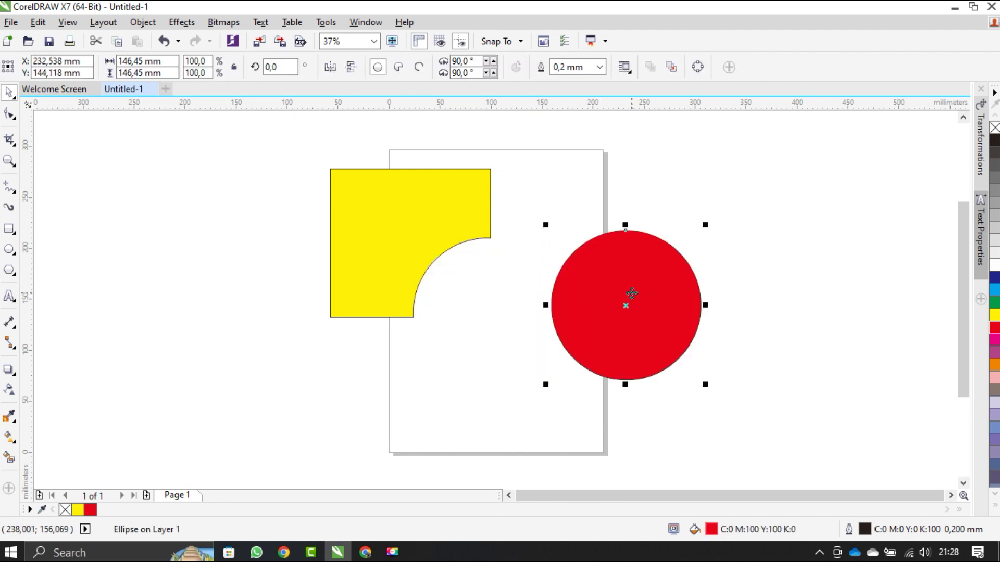
Undo the circle's move and the trim of the yellow rectangle, and clear the selection.
{"action": "key", "text": "ctrl+z"}
{"action": "key", "text": "ctrl+z"}
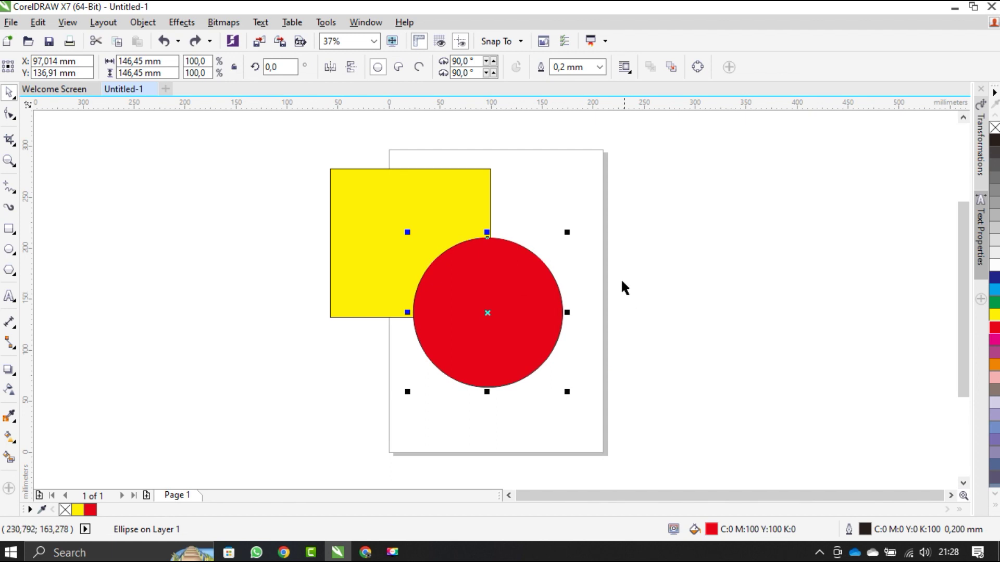
{"action": "left_click", "coordinate": [612, 272]}
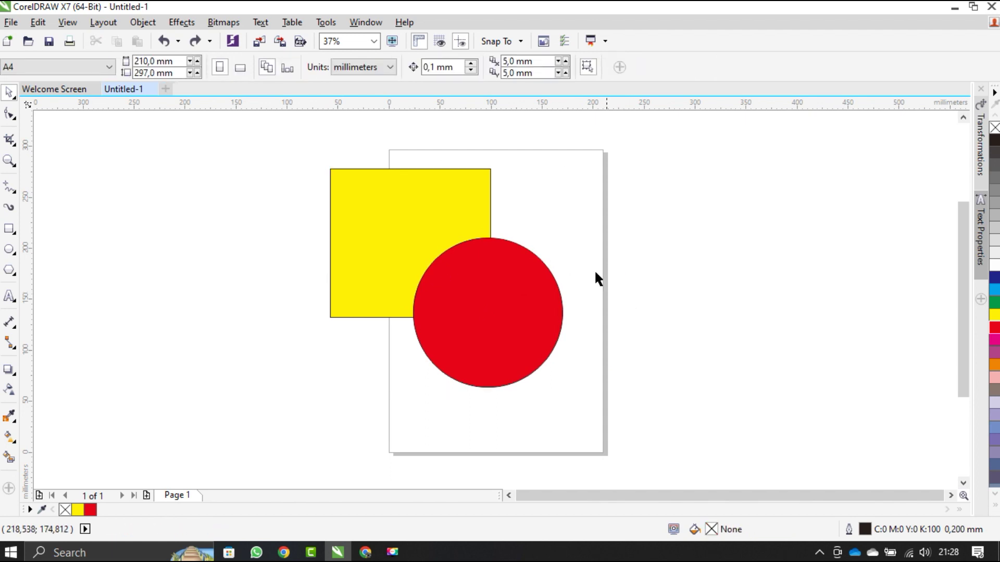
Intersect the rectangle and circle, and move the resulting overlap piece to about X 193 mm, Y 236 mm.
{"action": "left_click_drag", "start_coordinate": [313, 160], "coordinate": [593, 406]}
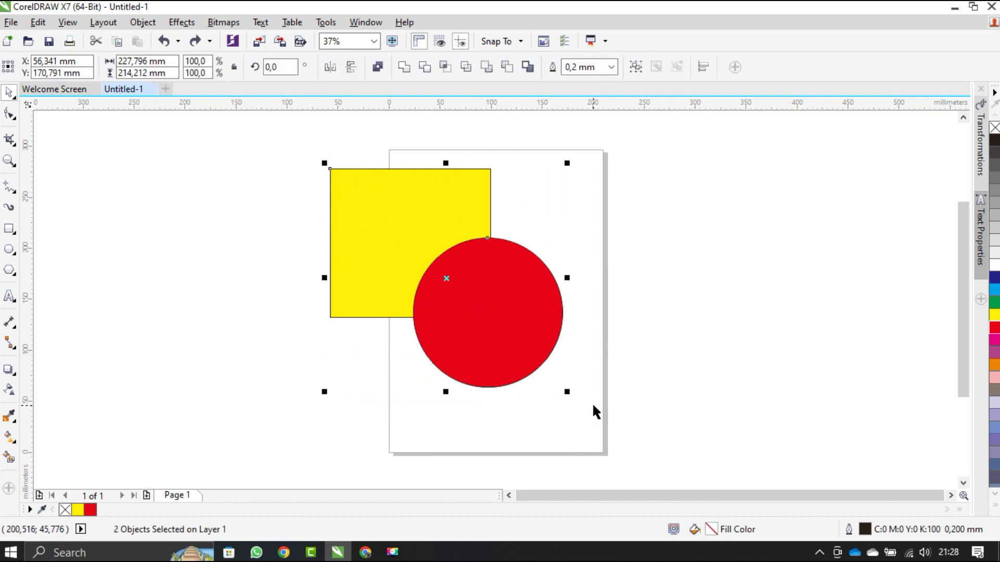
{"action": "left_click", "coordinate": [450, 66]}
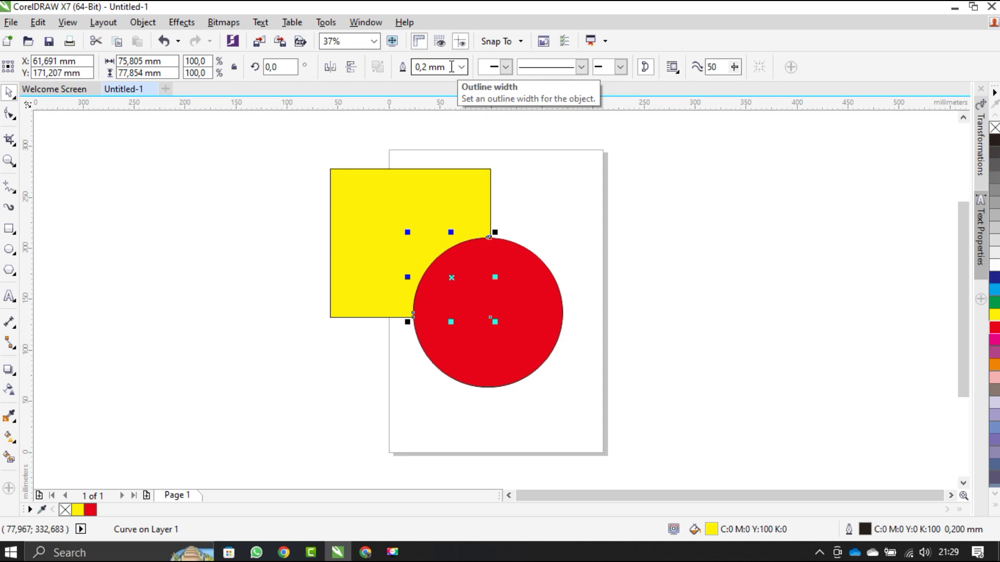
{"action": "left_click_drag", "start_coordinate": [451, 277], "coordinate": [585, 211]}
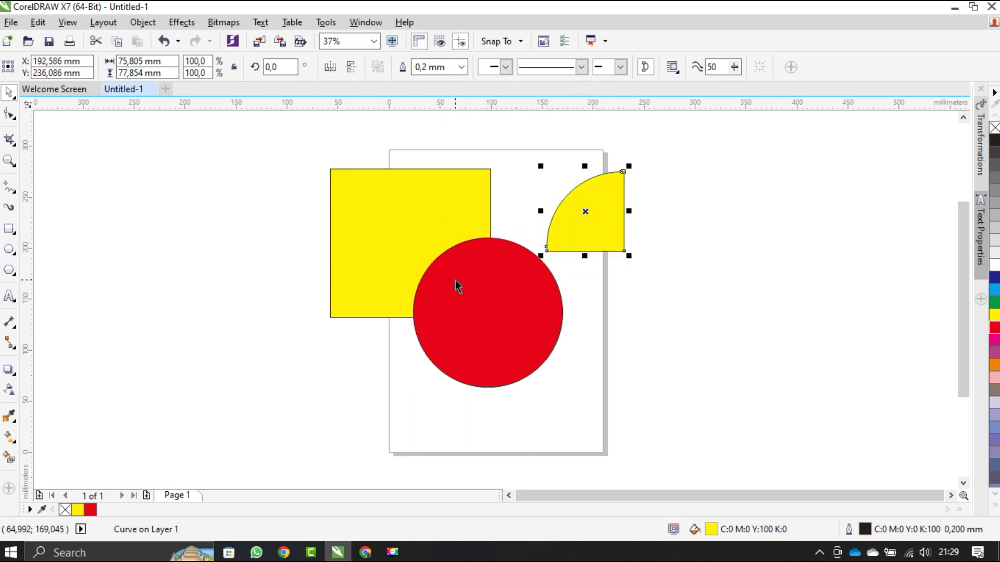
Move the overlap piece back to about X 64 mm, Y 170 mm, and remove it.
{"action": "left_click_drag", "start_coordinate": [586, 212], "coordinate": [454, 279]}
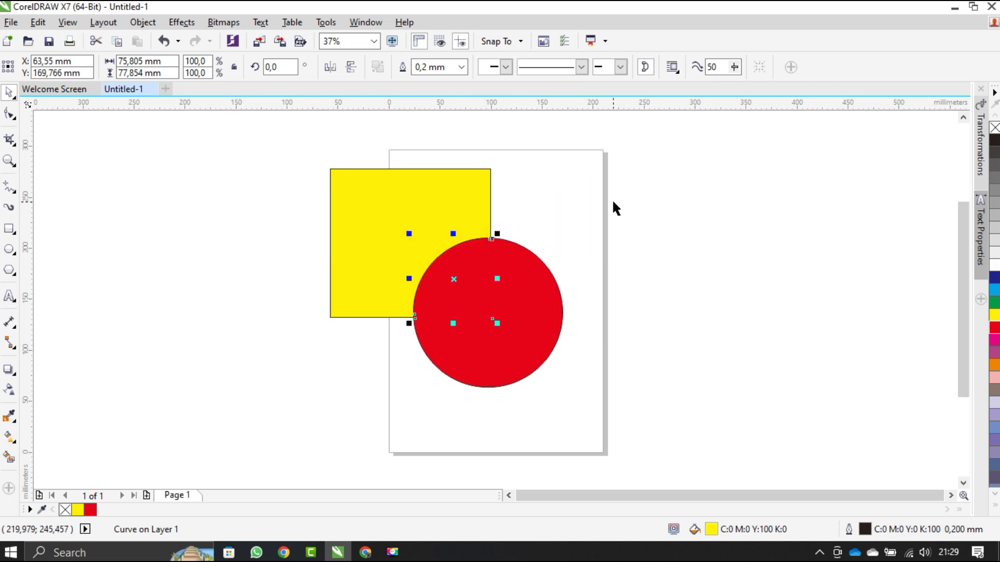
{"action": "key", "text": "ctrl+z"}
{"action": "key", "text": "ctrl+shift+z"}
{"action": "key", "text": "Delete"}
Simplify the overlapping rectangle and circle, and move the trimmed yellow rectangle away to the left of the circle.
{"action": "key", "text": "ctrl+a"}
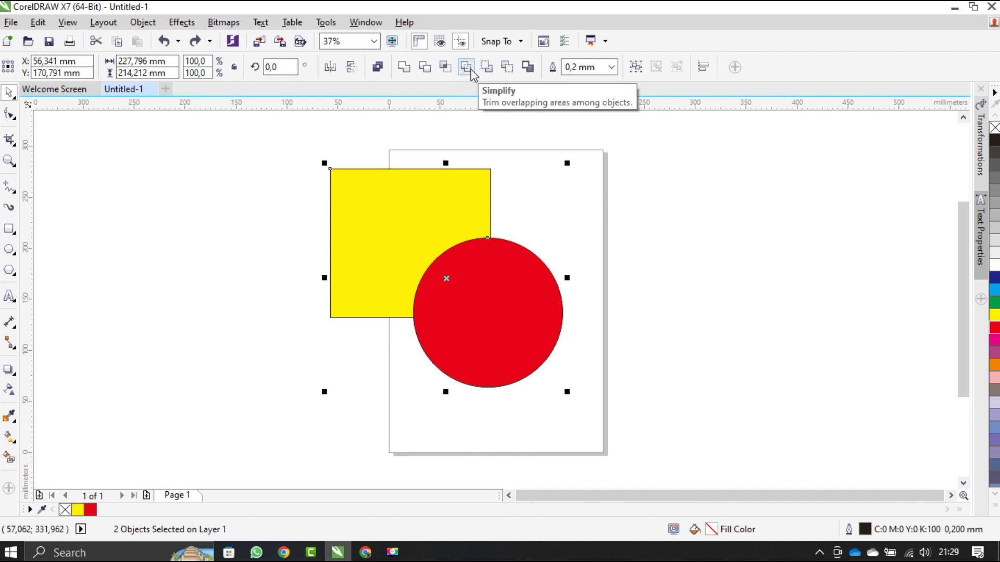
{"action": "left_click", "coordinate": [466, 67]}
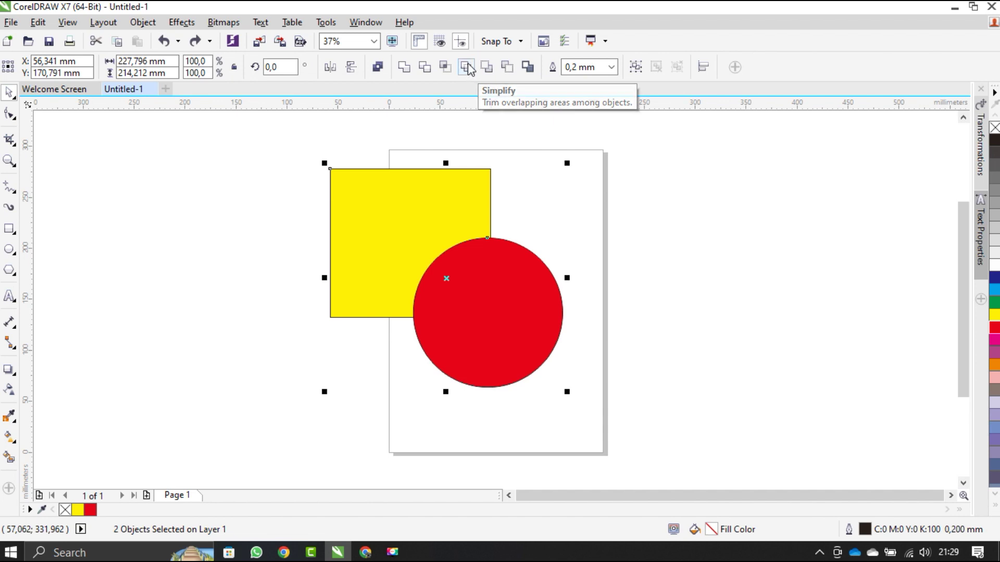
{"action": "left_click", "coordinate": [518, 203]}
{"action": "left_click_drag", "start_coordinate": [415, 206], "coordinate": [277, 201]}
Undo the trimmed rectangle's move and the simplification, and clear the selection.
{"action": "key", "text": "ctrl+z"}
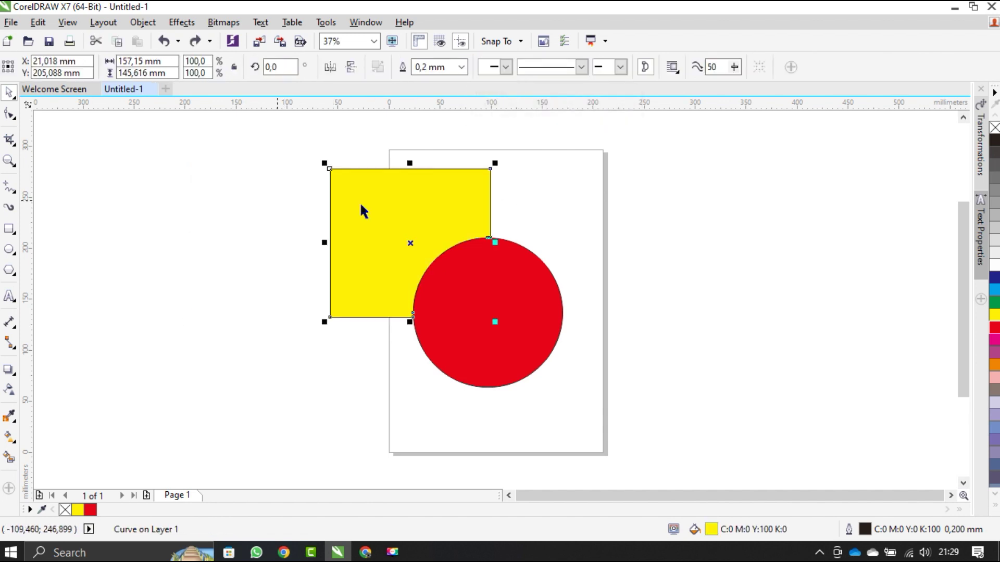
{"action": "key", "text": "ctrl+z"}
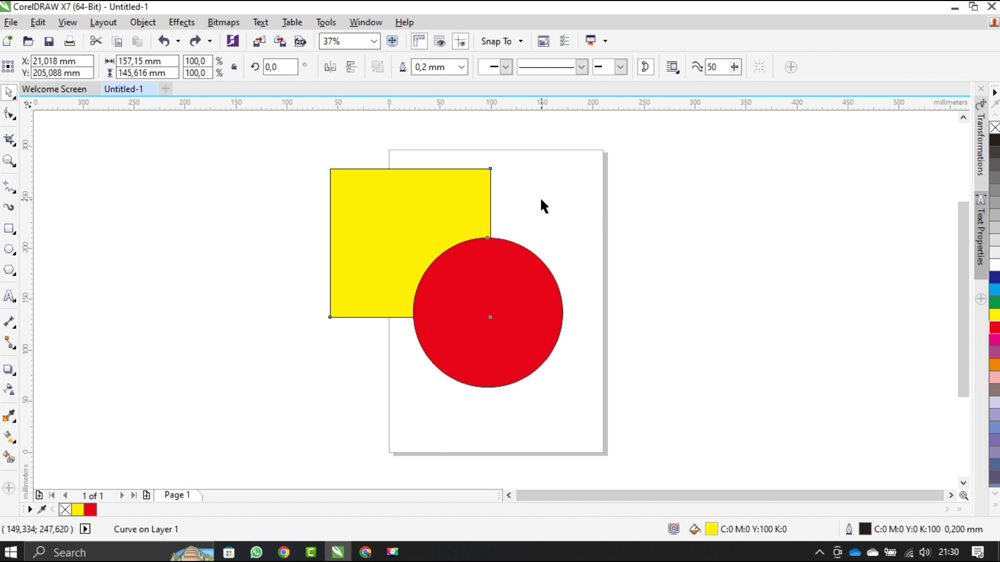
{"action": "left_click", "coordinate": [616, 229]}
Move the red circle to about X 149 mm, Y 213 mm, overlapping the yellow rectangle's right edge.
{"action": "left_click", "coordinate": [509, 244]}
{"action": "left_click_drag", "start_coordinate": [516, 250], "coordinate": [566, 197]}
Simplify the yellow rectangle and the red circle at its right edge, and pull the trimmed rectangle away.
{"action": "left_click", "coordinate": [392, 213]}
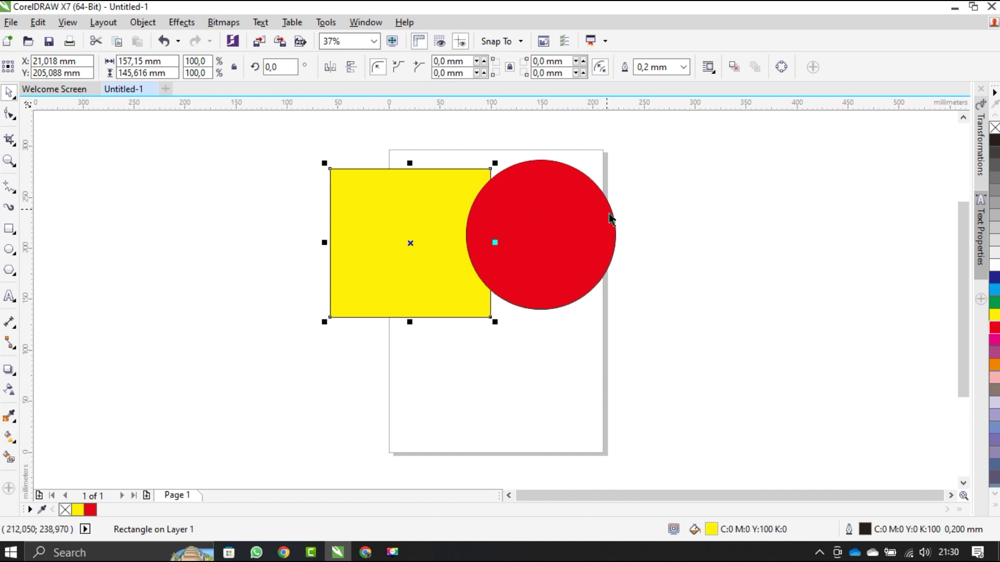
{"action": "left_click", "coordinate": [592, 222], "text": "shift"}
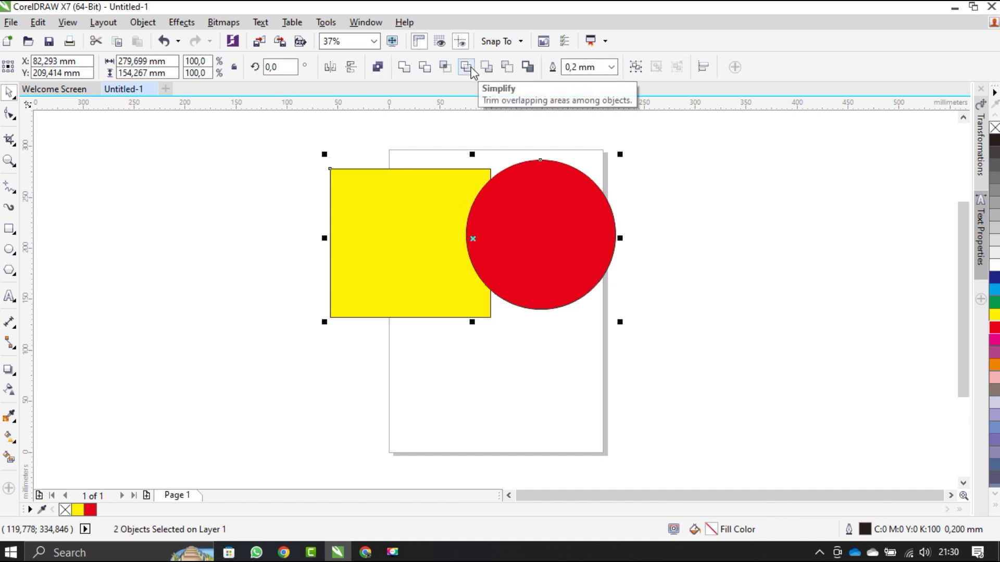
{"action": "left_click", "coordinate": [371, 339]}
{"action": "left_click_drag", "start_coordinate": [415, 221], "coordinate": [307, 234]}
Undo the rectangle's move and its simplification, leaving both shapes deselected.
{"action": "key", "text": "ctrl+z"}
{"action": "key", "text": "ctrl+z"}
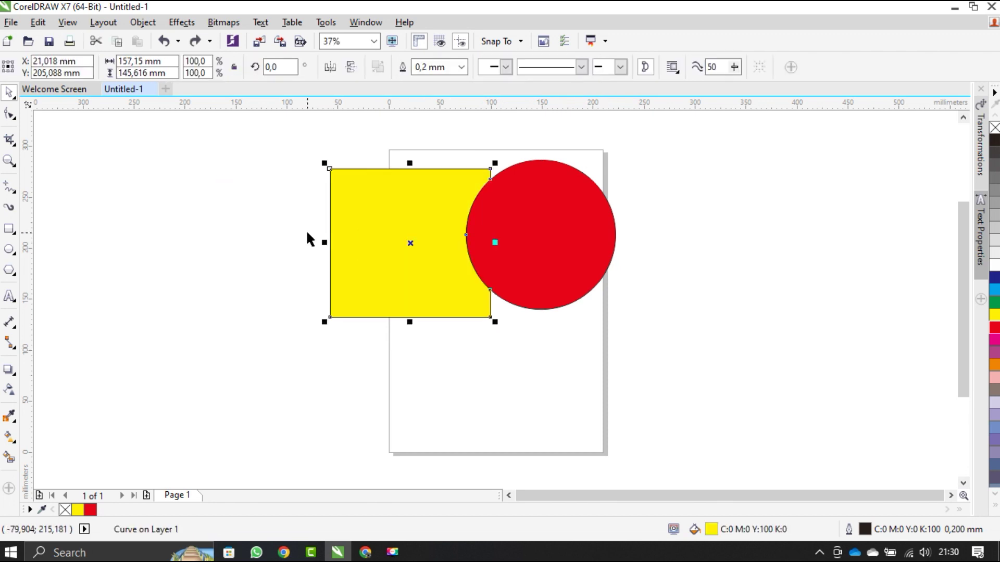
{"action": "left_click", "coordinate": [503, 387]}
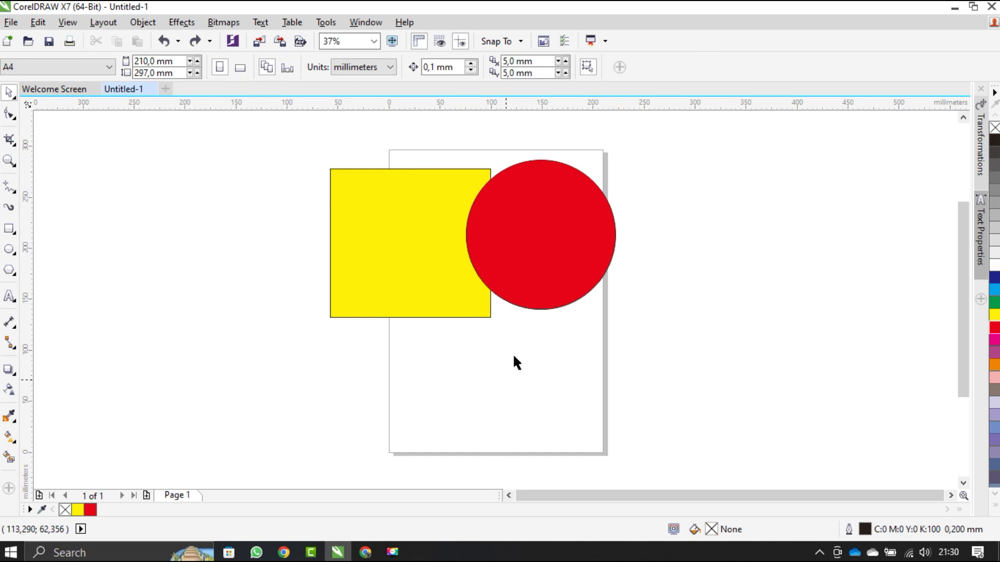
{"action": "left_click", "coordinate": [572, 232]}
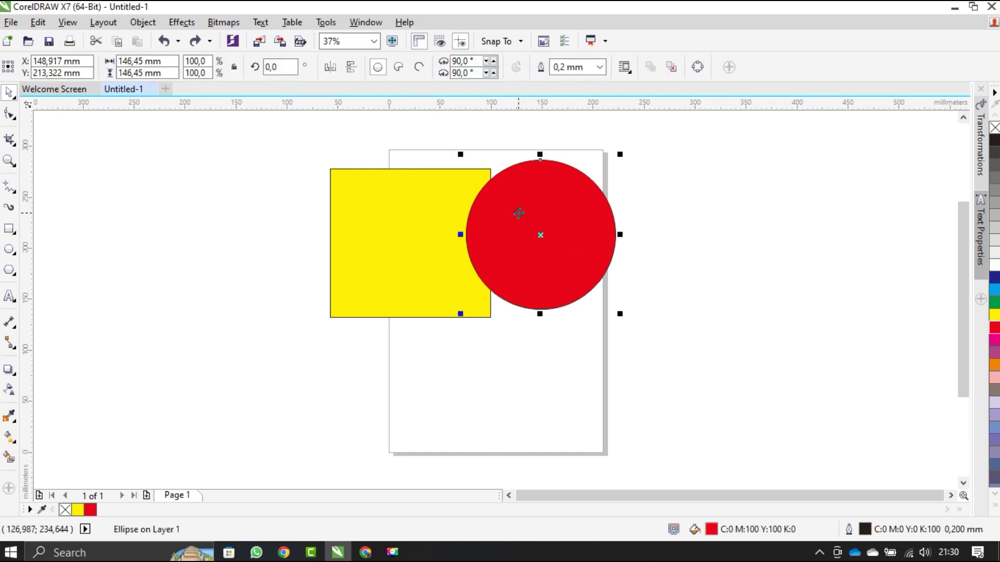
{"action": "left_click", "coordinate": [395, 218], "text": "shift"}
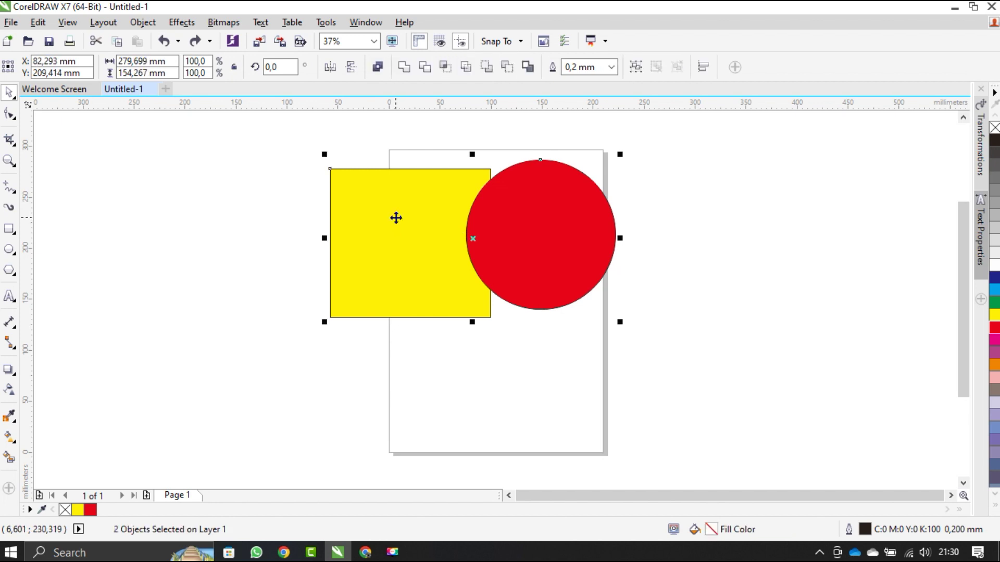
{"action": "left_click", "coordinate": [302, 217]}
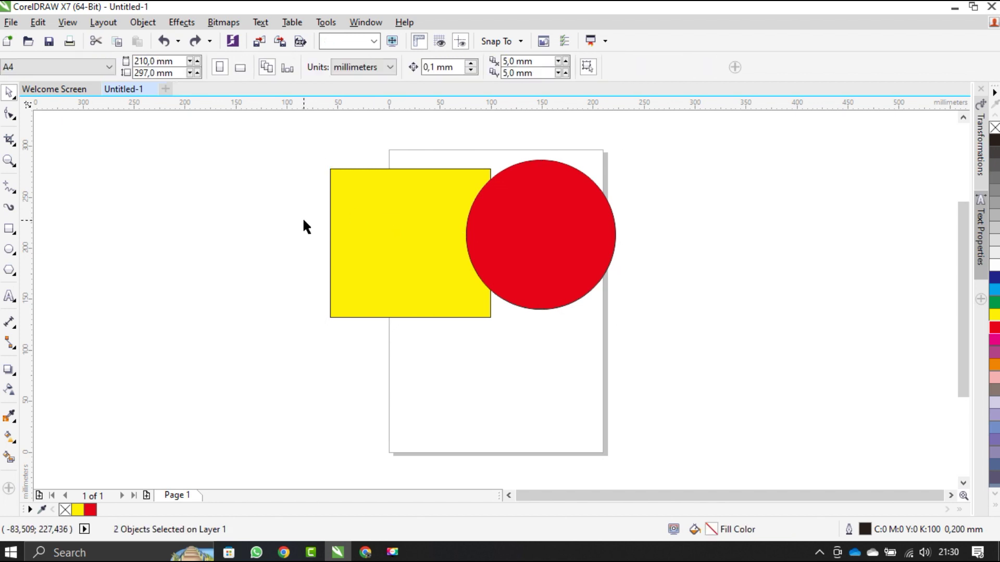
Simplify the rectangle and circle again, and move the trimmed rectangle to about X -34 mm, Y 195 mm.
{"action": "left_click", "coordinate": [373, 210]}
{"action": "left_click", "coordinate": [578, 224], "text": "shift"}
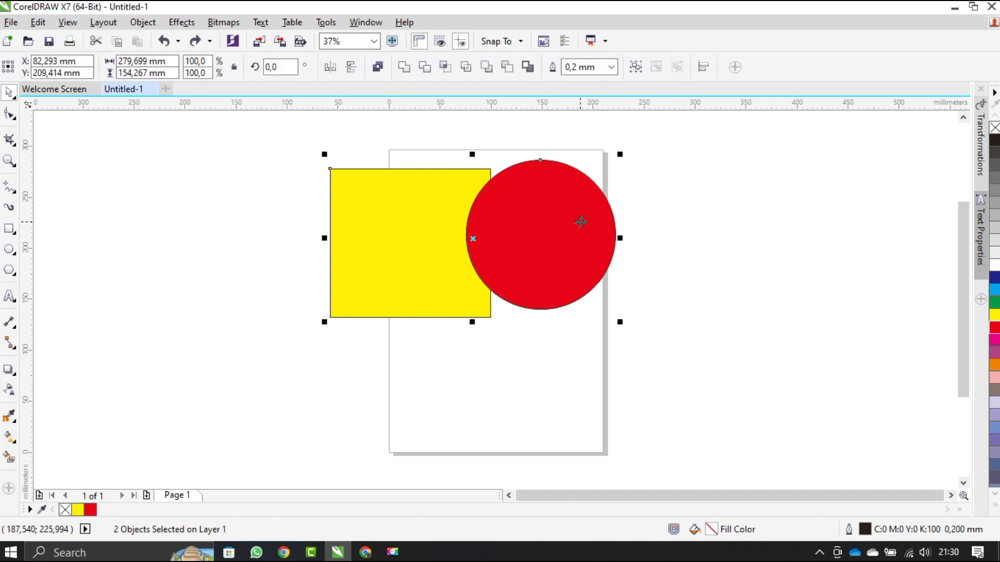
{"action": "left_click", "coordinate": [470, 72]}
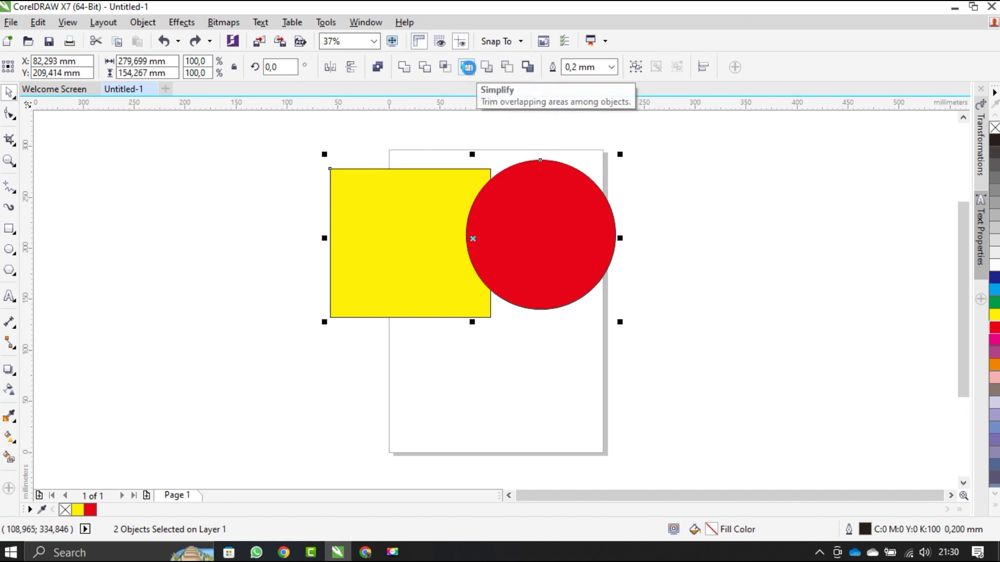
{"action": "left_click", "coordinate": [343, 142]}
{"action": "left_click_drag", "start_coordinate": [380, 218], "coordinate": [331, 228]}
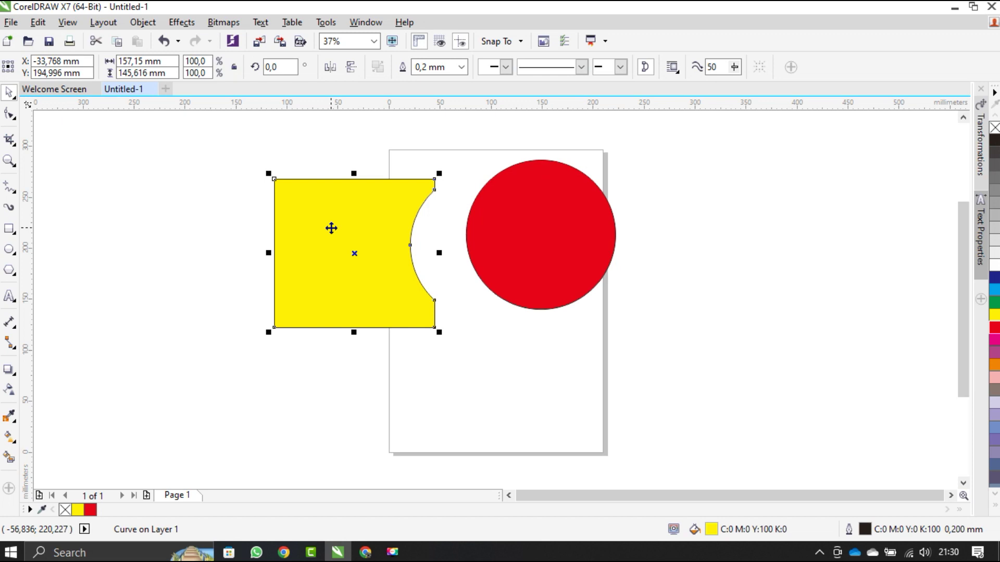
Undo the repeated simplification and the rectangle's move, and select both original shapes.
{"action": "key", "text": "ctrl+z"}
{"action": "key", "text": "ctrl+a"}
{"action": "left_click", "coordinate": [244, 213]}
{"action": "left_click_drag", "start_coordinate": [308, 146], "coordinate": [633, 350]}
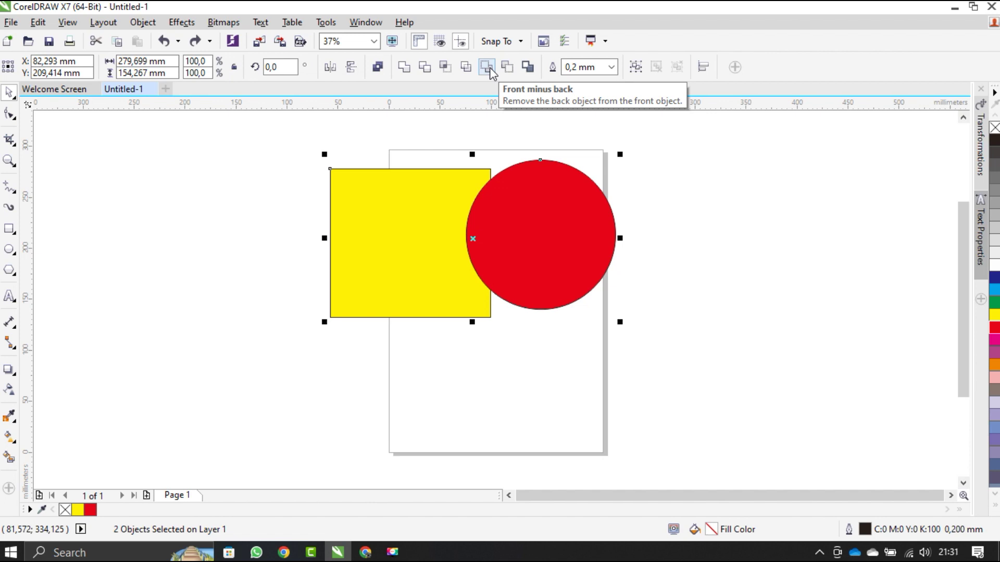
Move the red circle over the yellow rectangle's lower-right corner, and select both shapes.
{"action": "left_click", "coordinate": [451, 145]}
{"action": "left_click_drag", "start_coordinate": [557, 265], "coordinate": [511, 318]}
{"action": "left_click_drag", "start_coordinate": [287, 153], "coordinate": [589, 390]}
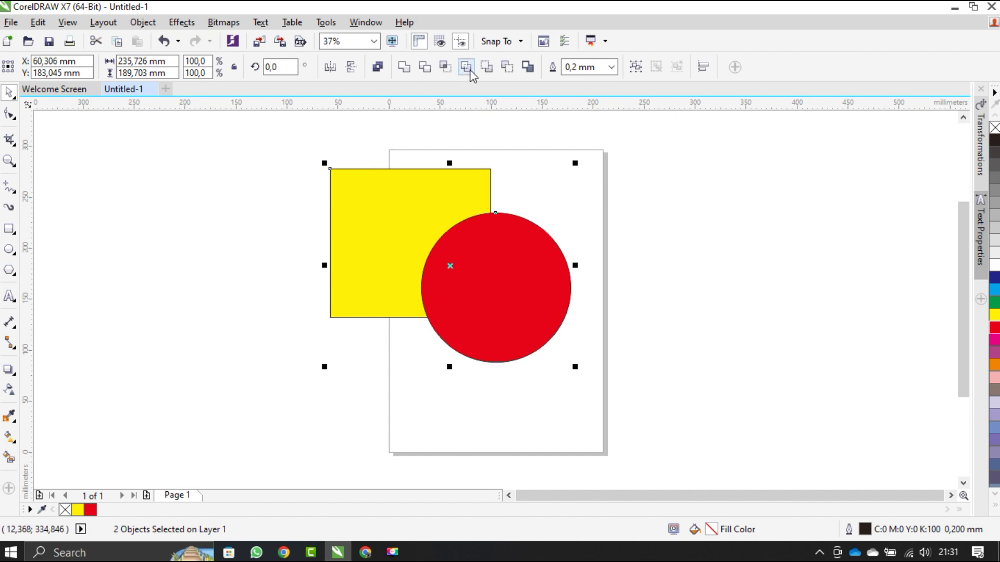
Try Front minus back and Back minus front on the rectangle and circle, undoing each operation.
{"action": "left_click", "coordinate": [487, 68]}
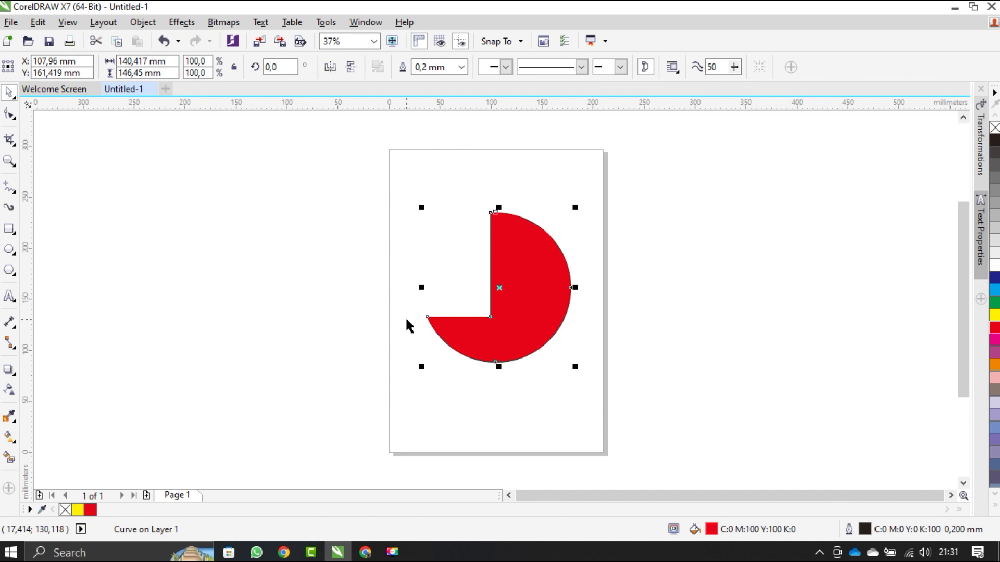
{"action": "key", "text": "ctrl+z"}
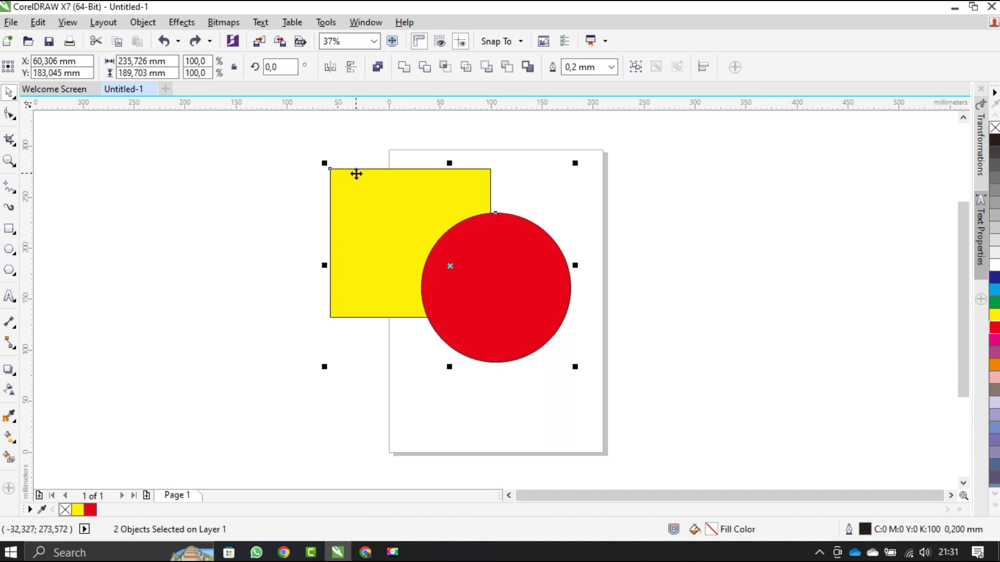
{"action": "left_click", "coordinate": [507, 68]}
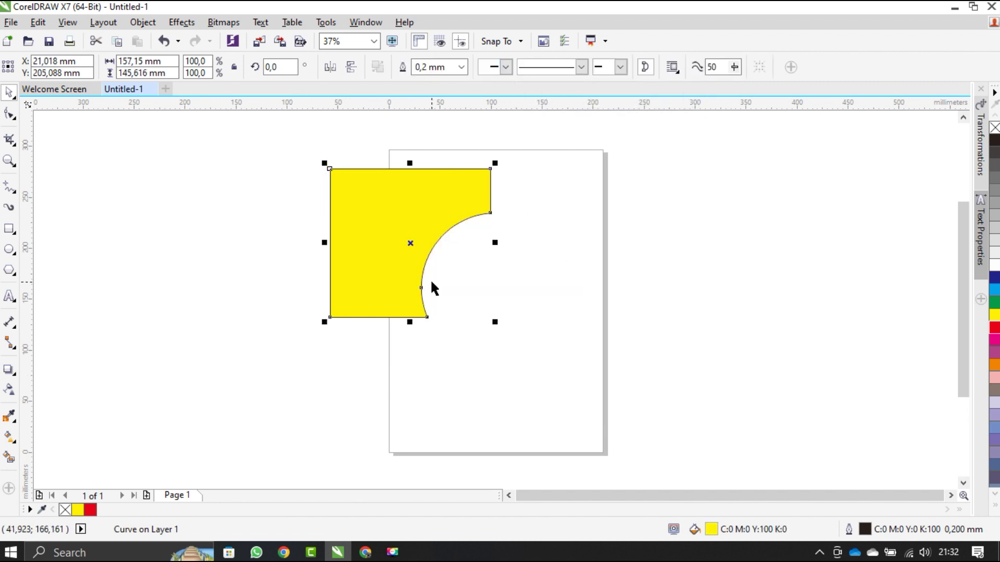
{"action": "key", "text": "ctrl+z"}
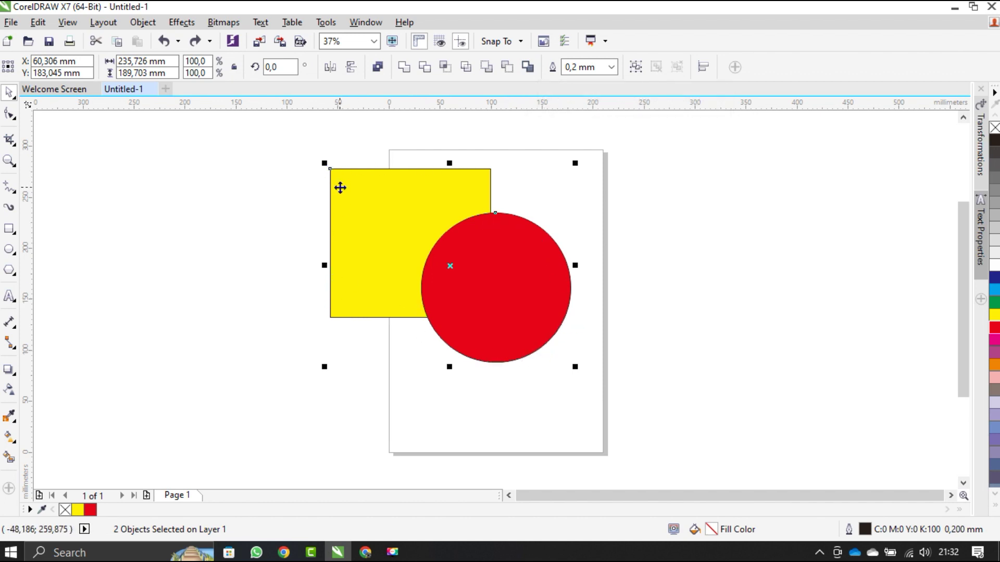
Create a boundary around the rectangle and circle, move it to about X 314 mm, Y 182 mm, and fill it dark blue.
{"action": "left_click", "coordinate": [529, 68]}
{"action": "left_click_drag", "start_coordinate": [397, 202], "coordinate": [656, 202]}
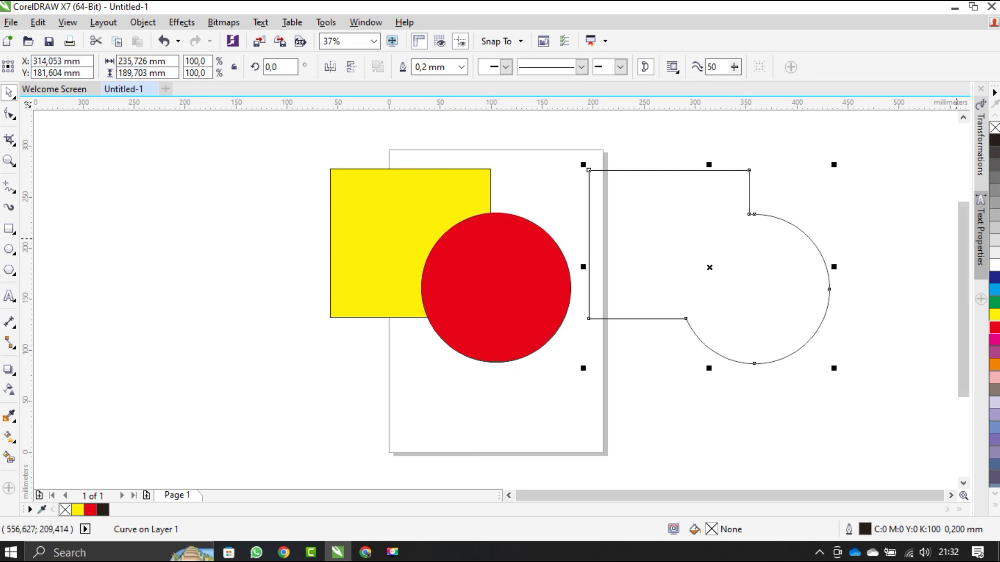
{"action": "left_click", "coordinate": [995, 279]}
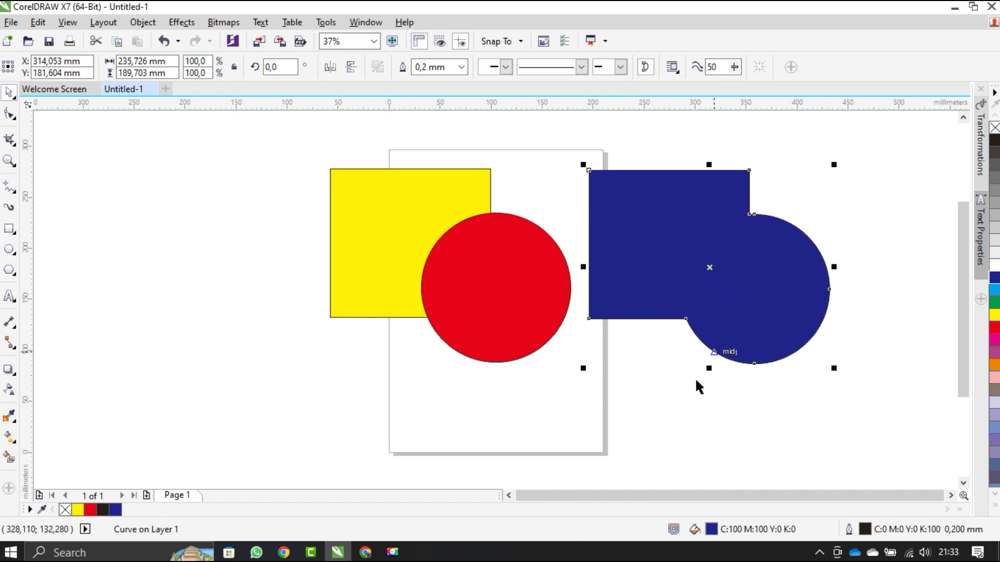
Select the yellow rectangle, the red circle and the blue boundary shape together.
{"action": "left_click_drag", "start_coordinate": [337, 412], "coordinate": [854, 171]}
{"action": "left_click_drag", "start_coordinate": [303, 139], "coordinate": [858, 404]}
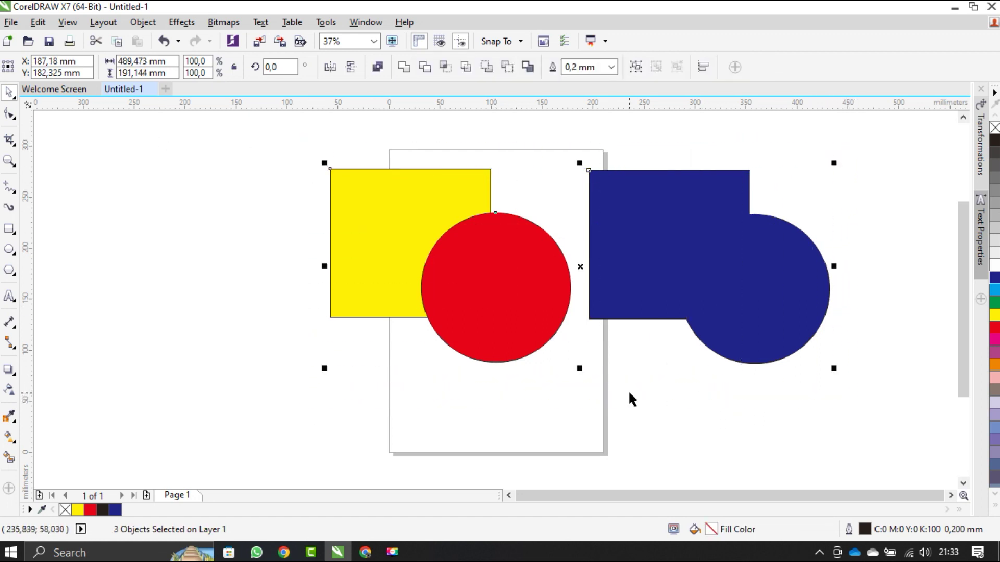